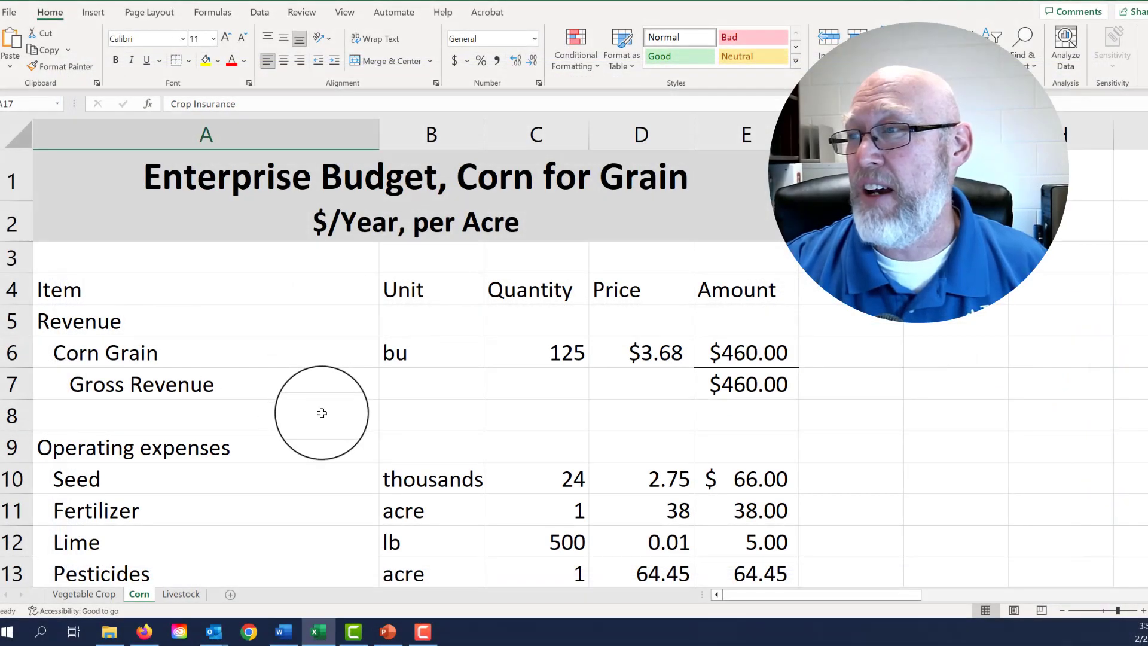
Step: Type the label 'Cost Per Bu (Break Even Price)' in A35 below the Profit row
scroll(322, 413, down, 5)
scroll(322, 413, down, 4)
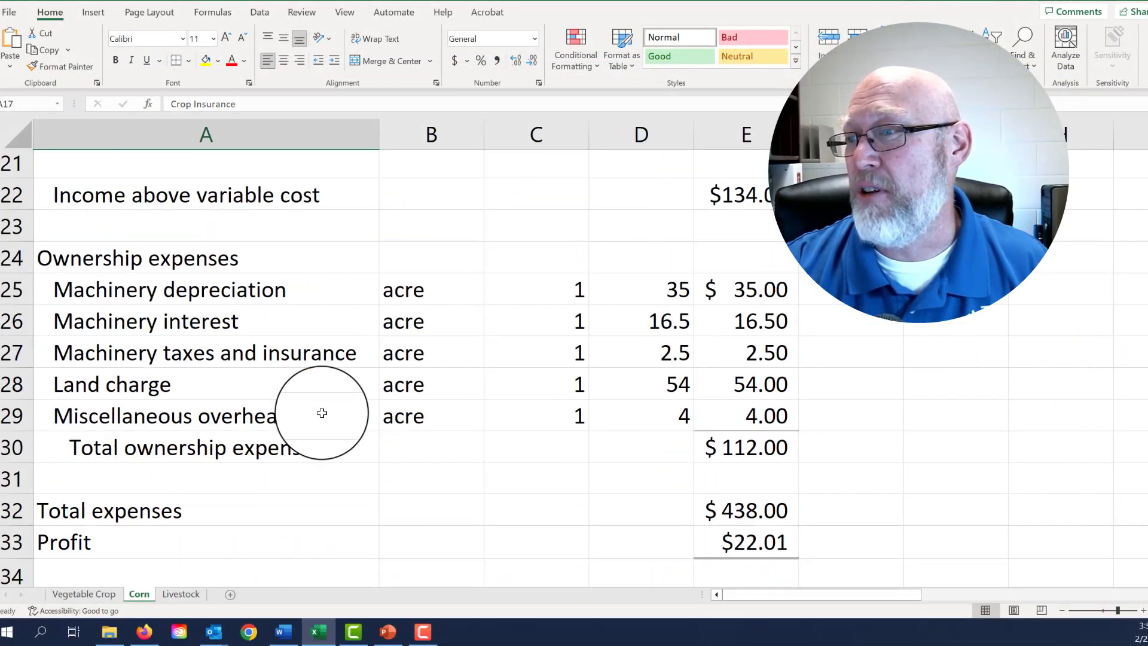
click(289, 441)
key(Down)
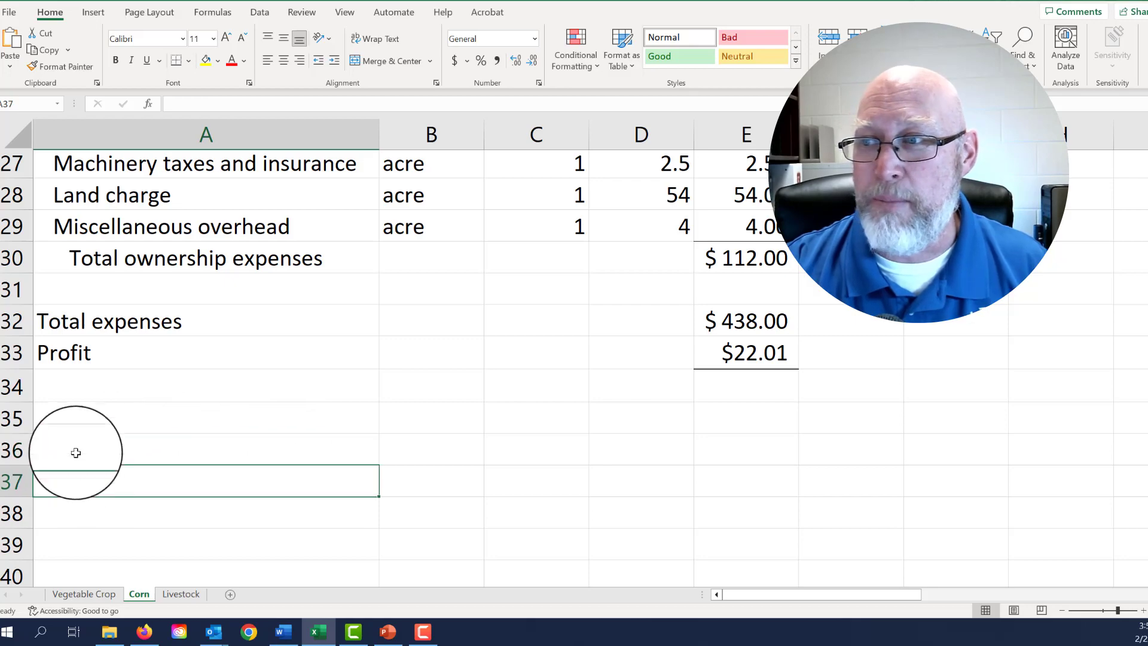
click(74, 412)
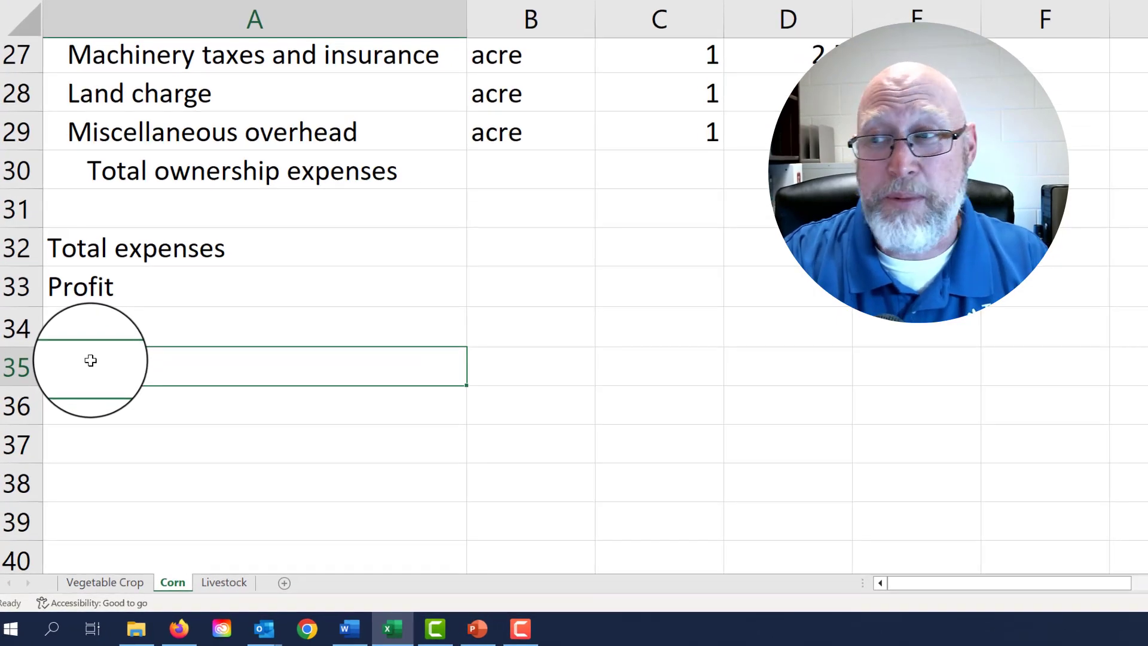
text(=)
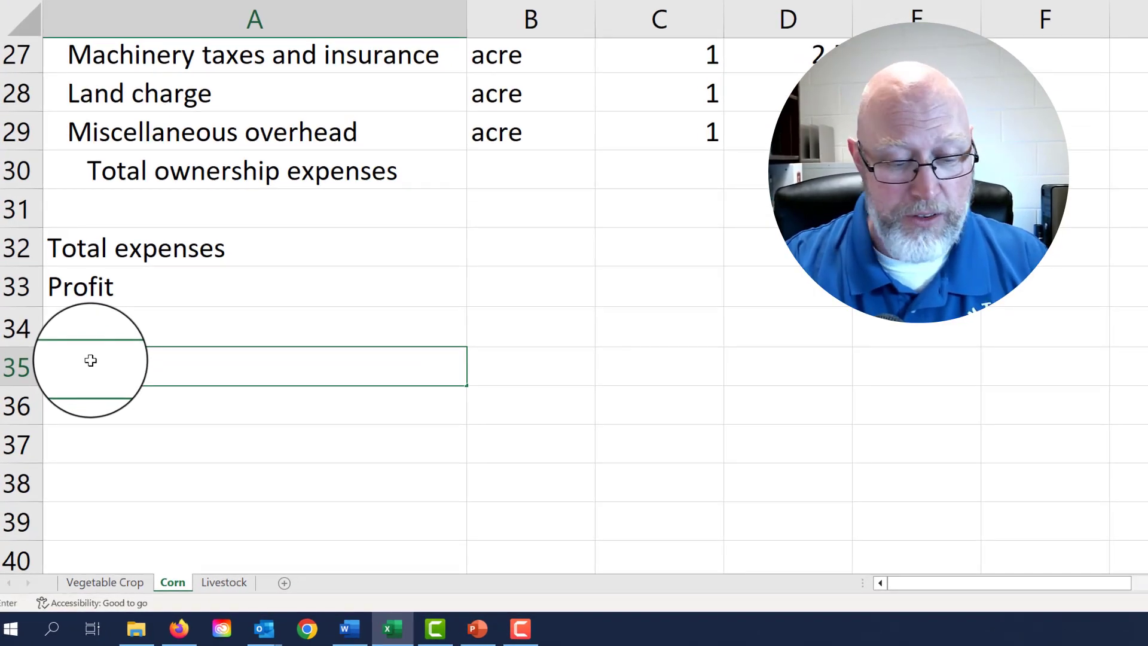
text(Cost Per Bu ()
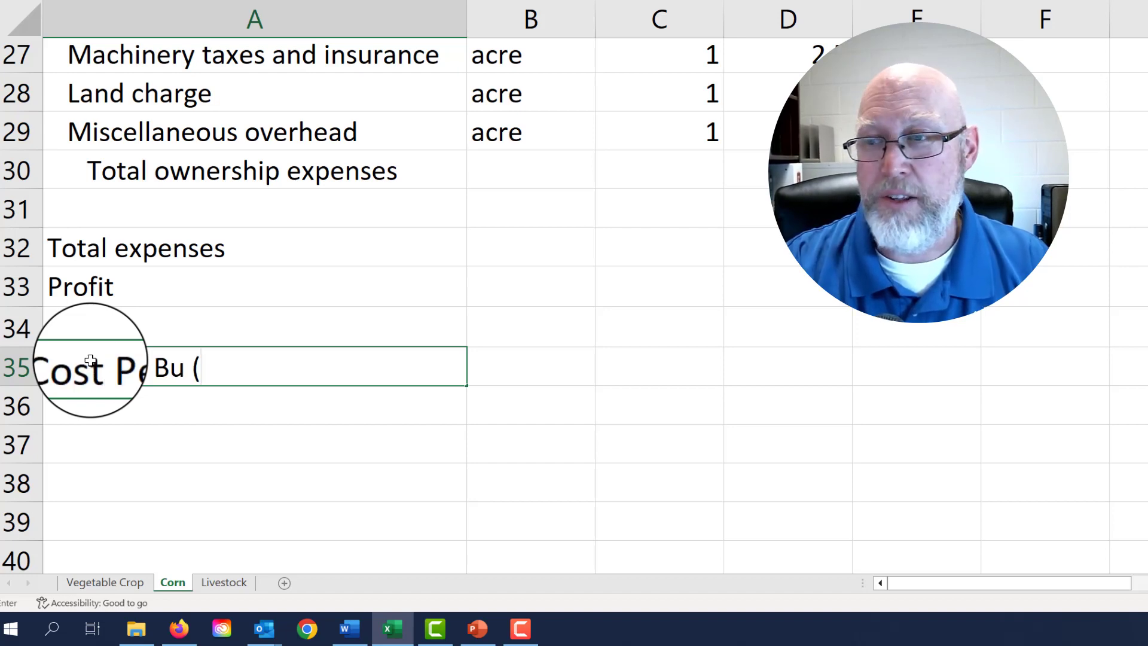
text(Break)
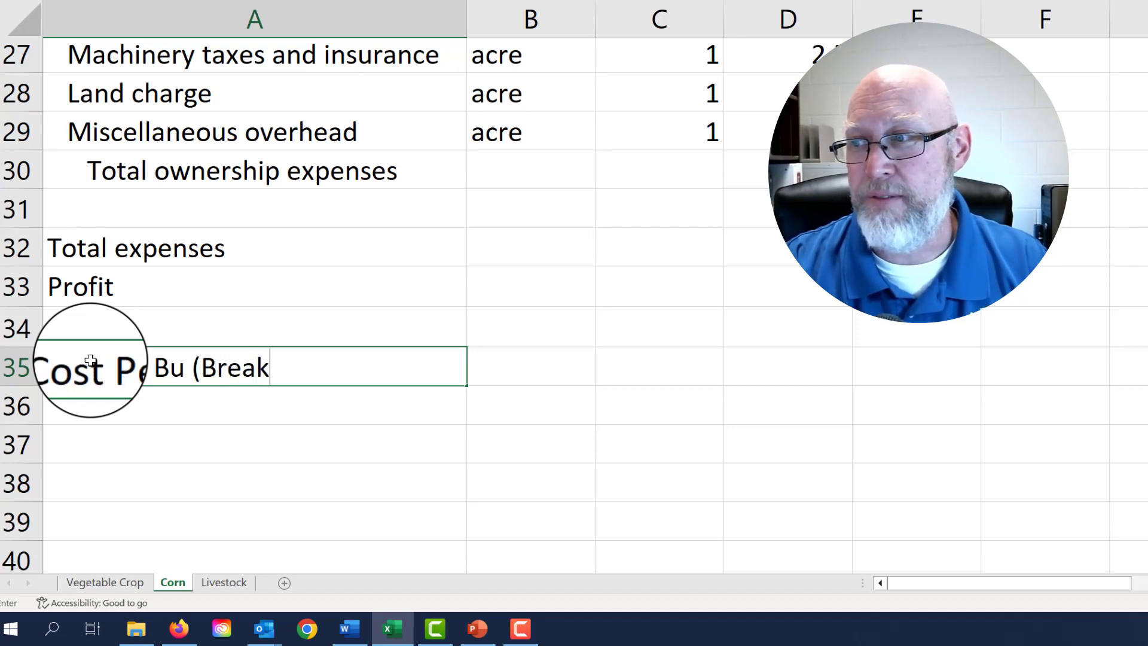
text( Even Price)
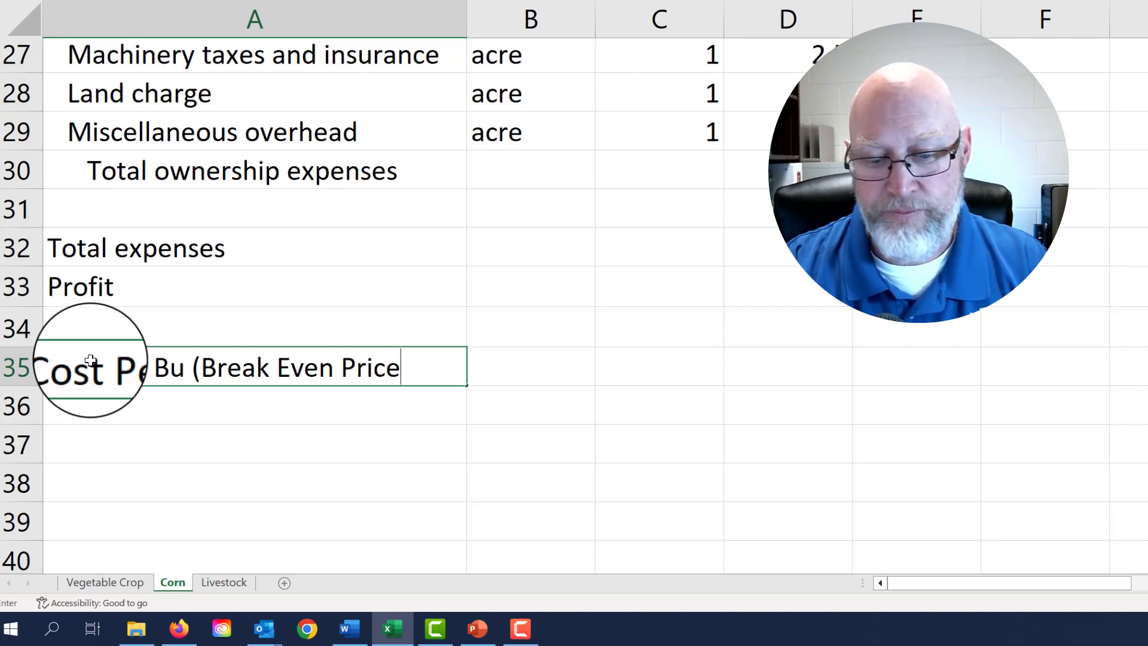
text())
key(Tab)
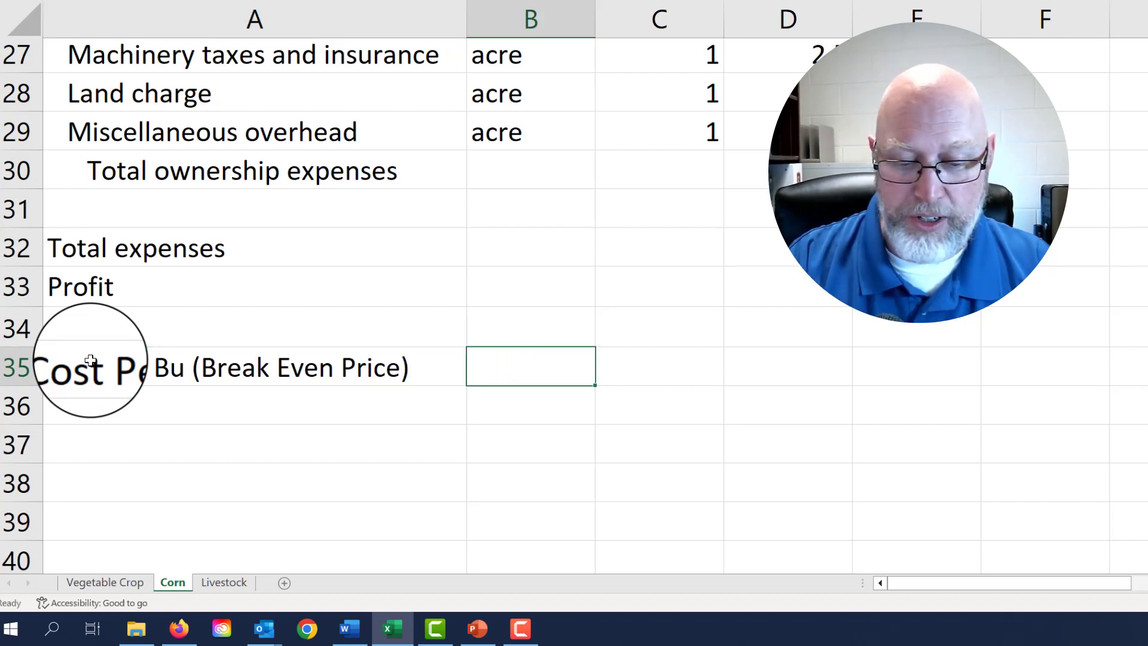
Step: Enter =E32/C6 in B35 so the break-even price shows $3.50 per bushel
text(=)
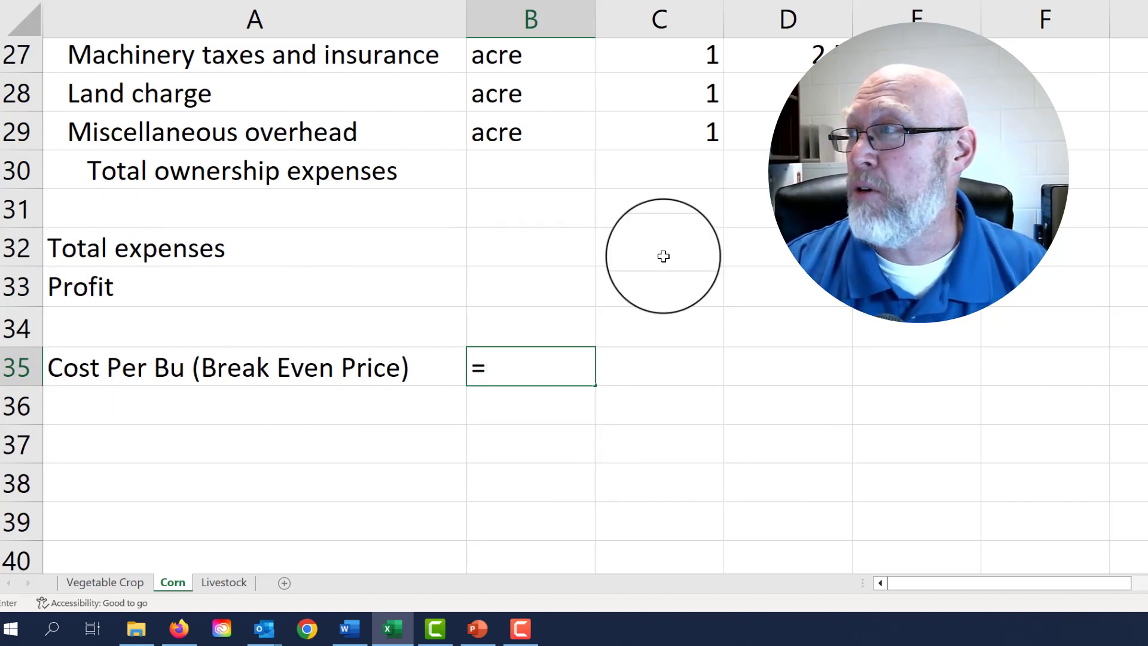
click(917, 247)
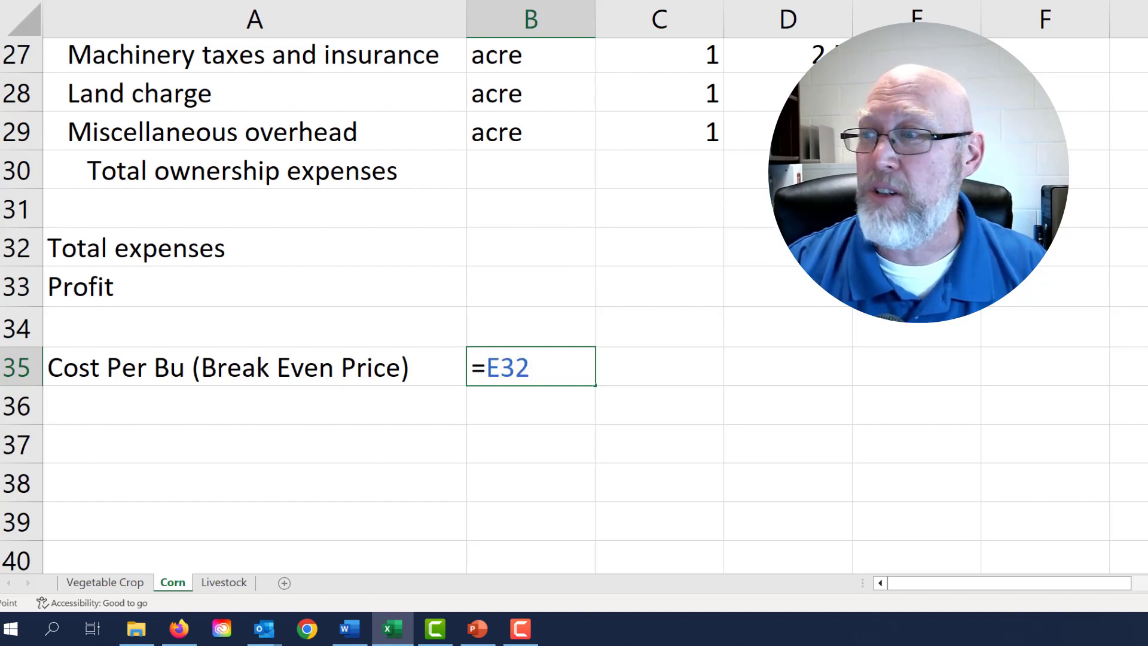
text(/)
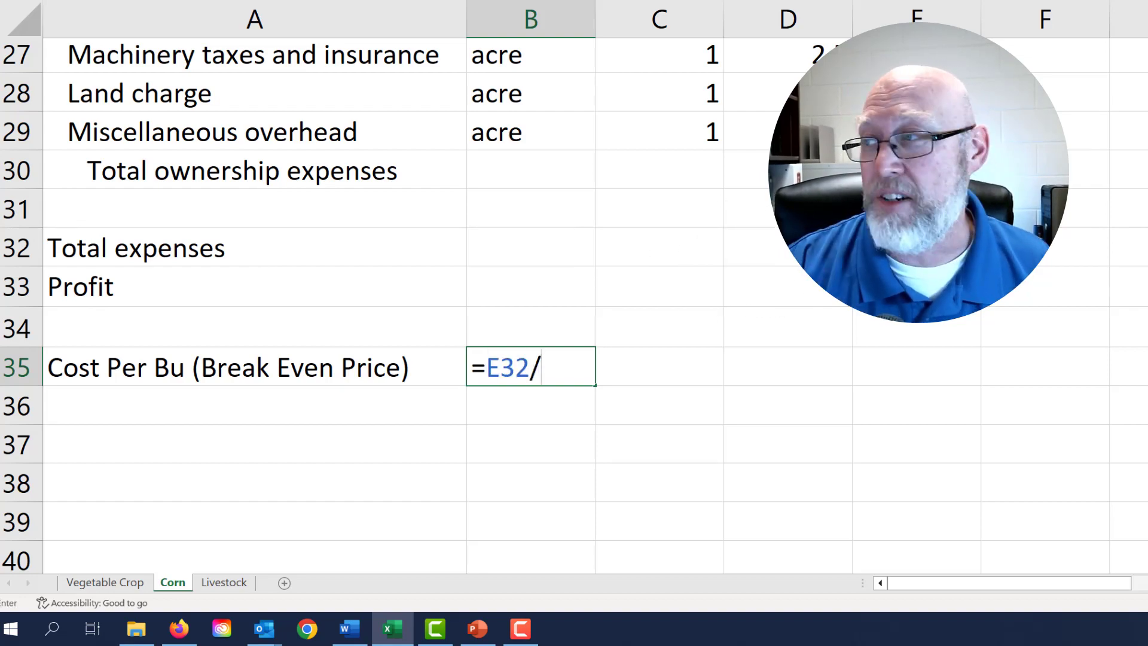
scroll(679, 353, up, 2)
scroll(679, 353, up, 7)
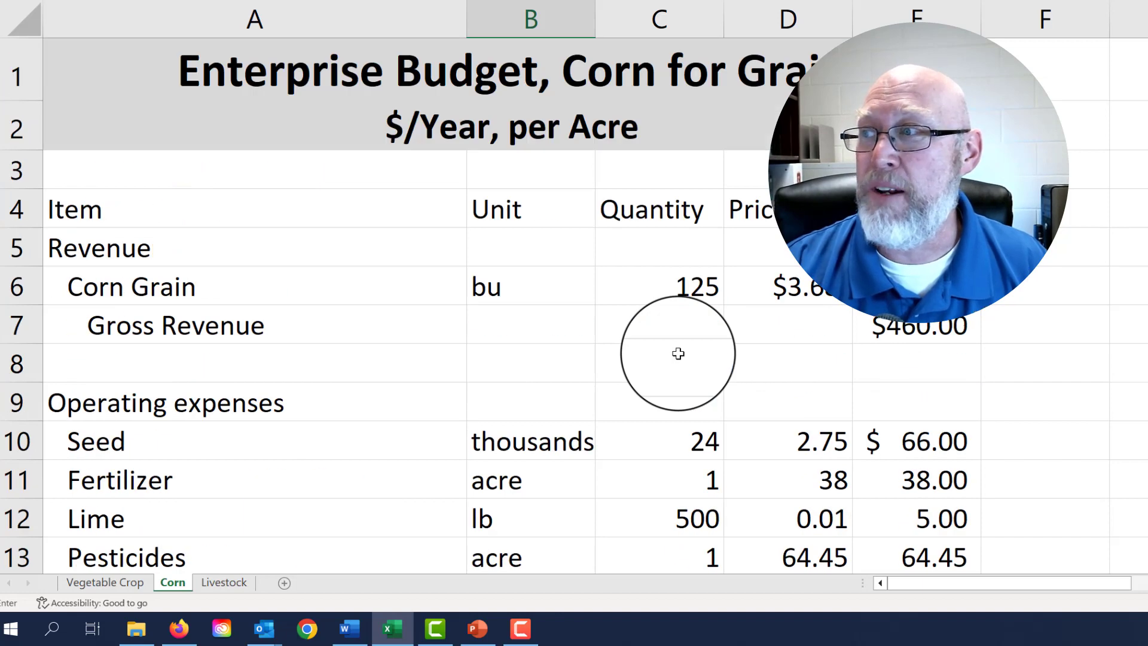
click(641, 287)
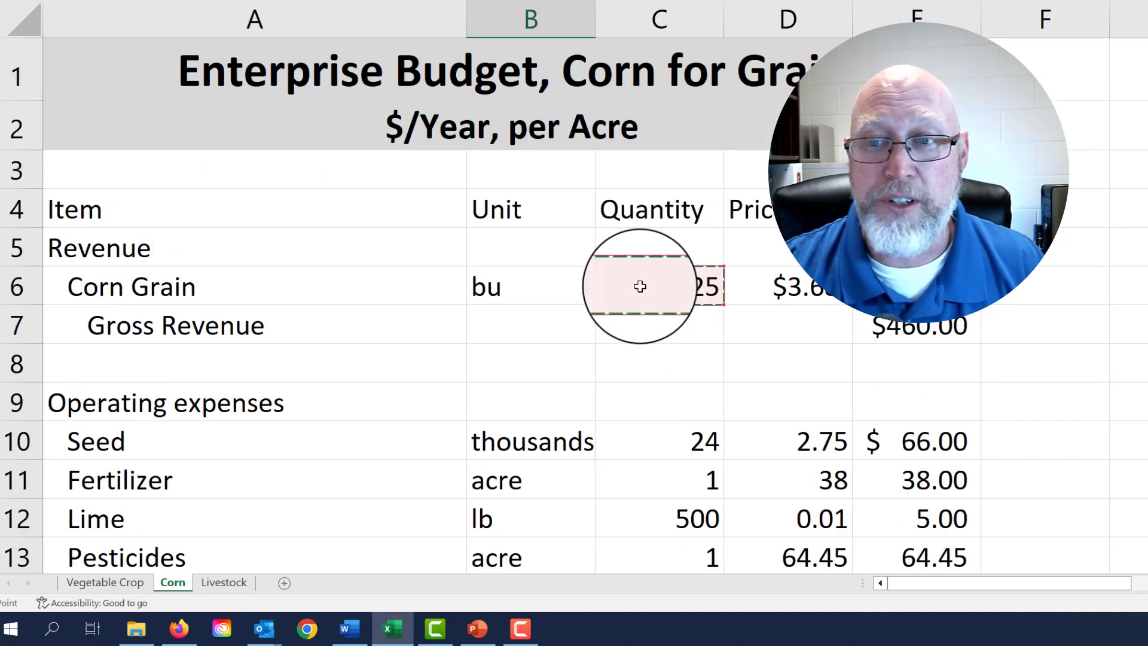
key(Return)
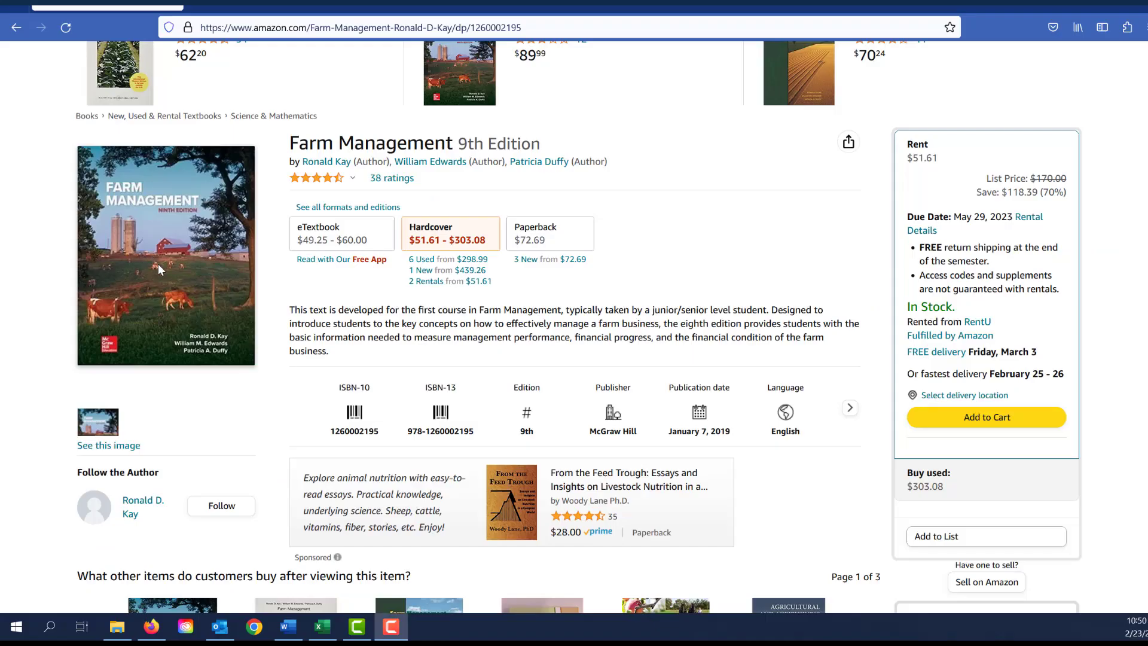
click(100, 429)
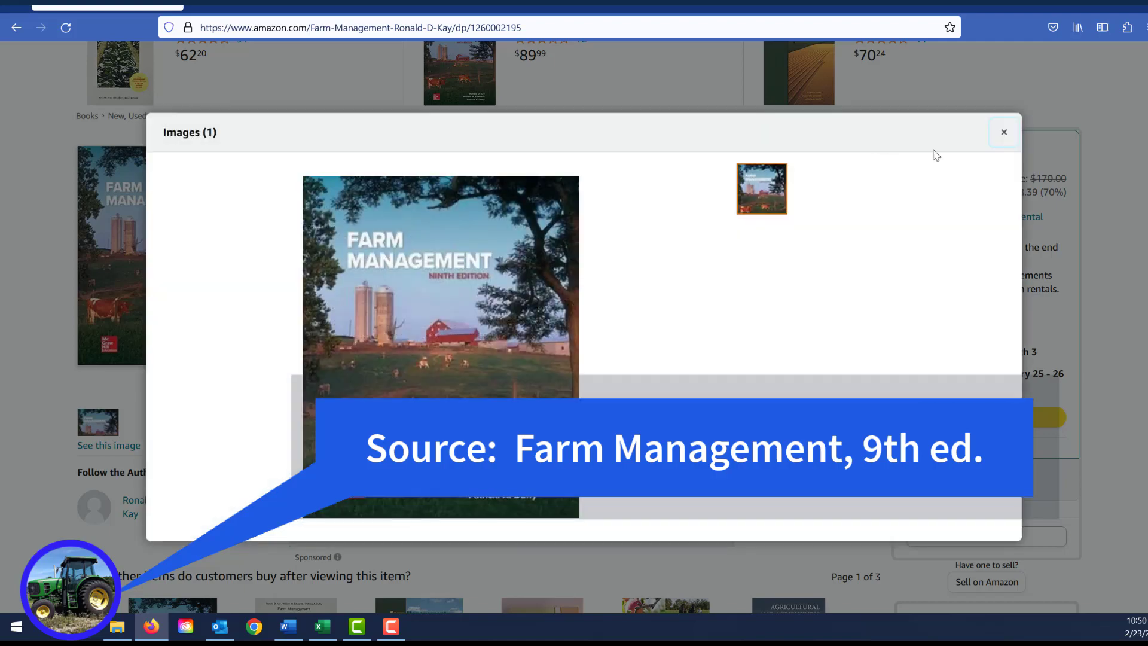
click(1003, 132)
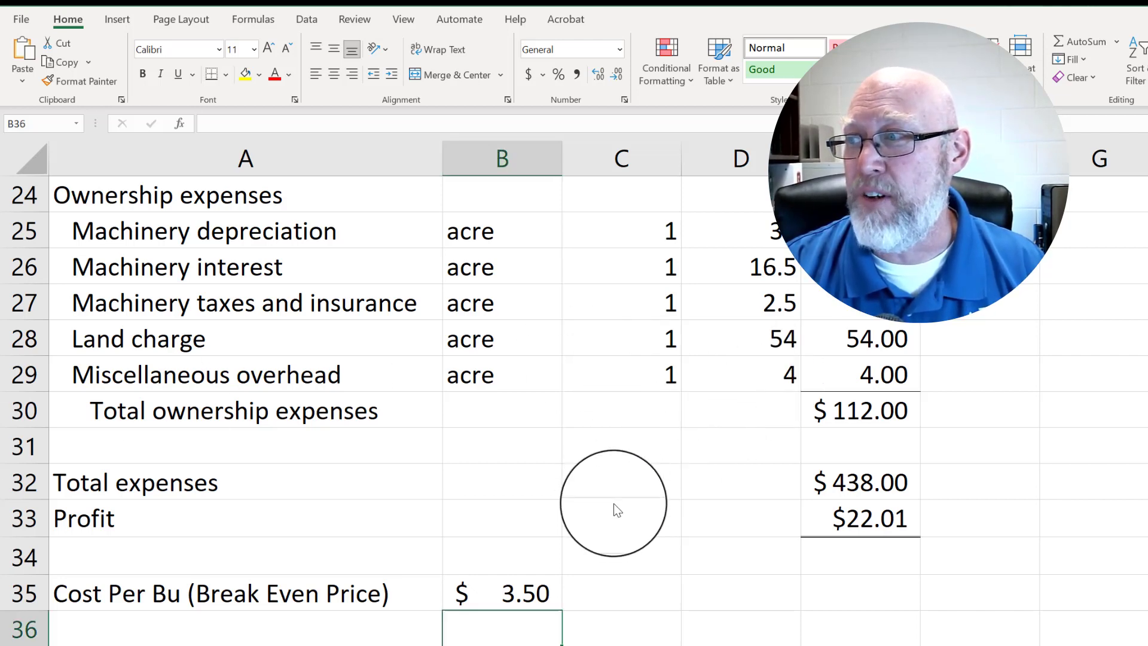
scroll(683, 557, up, 4)
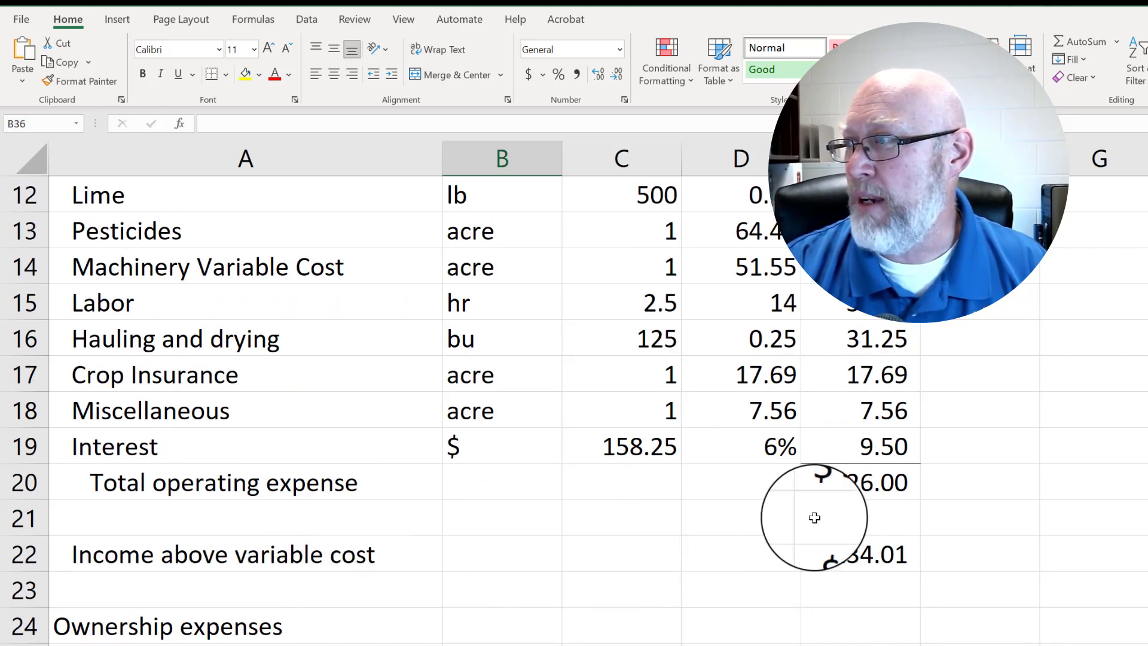
click(868, 560)
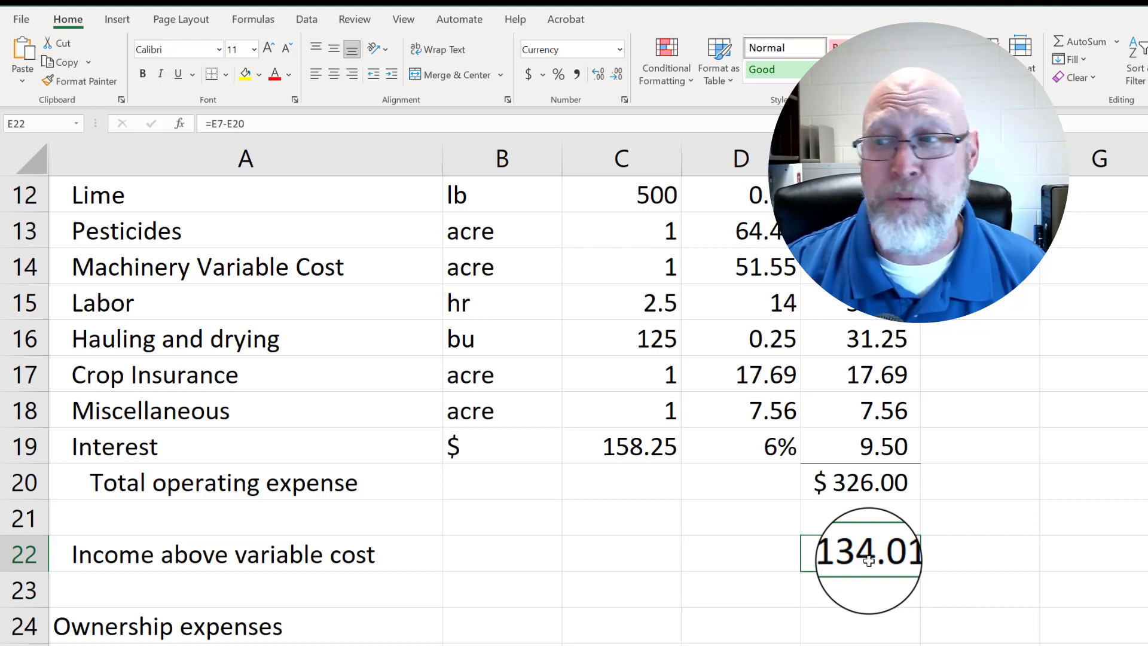
scroll(249, 492, down, 7)
click(174, 451)
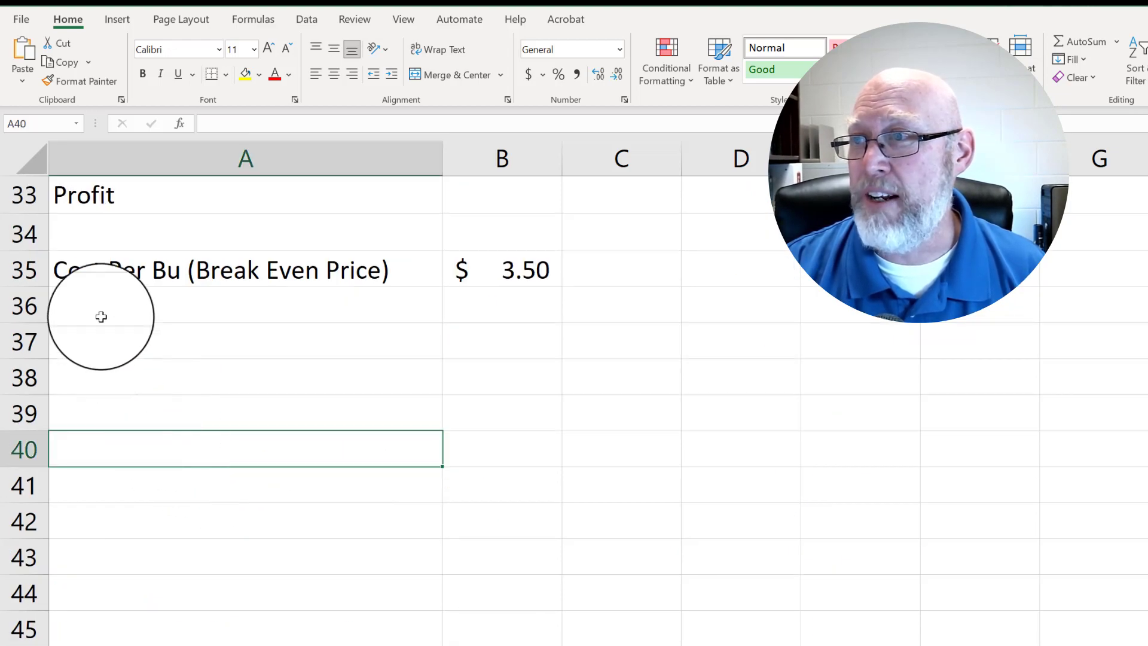
Step: Type the label 'Contributin Margin' in A36
click(98, 313)
text(Contributin Margin)
key(Tab)
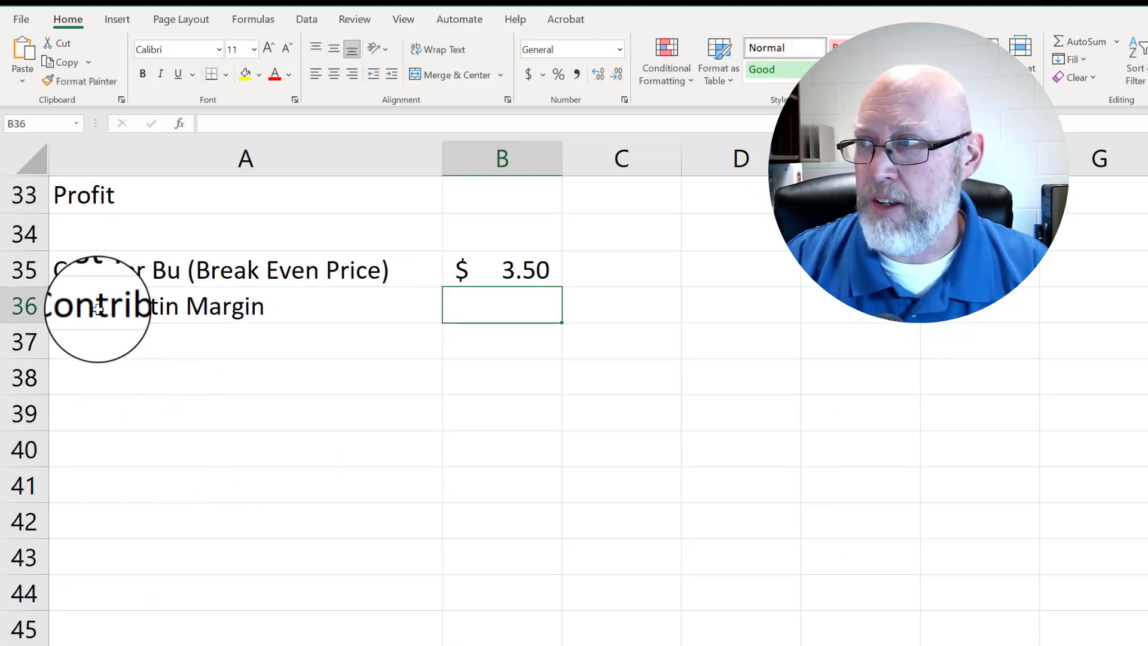
Step: Enter =D6-E20/C6 in B36, giving a $1.07 contribution margin per bushel
text(=)
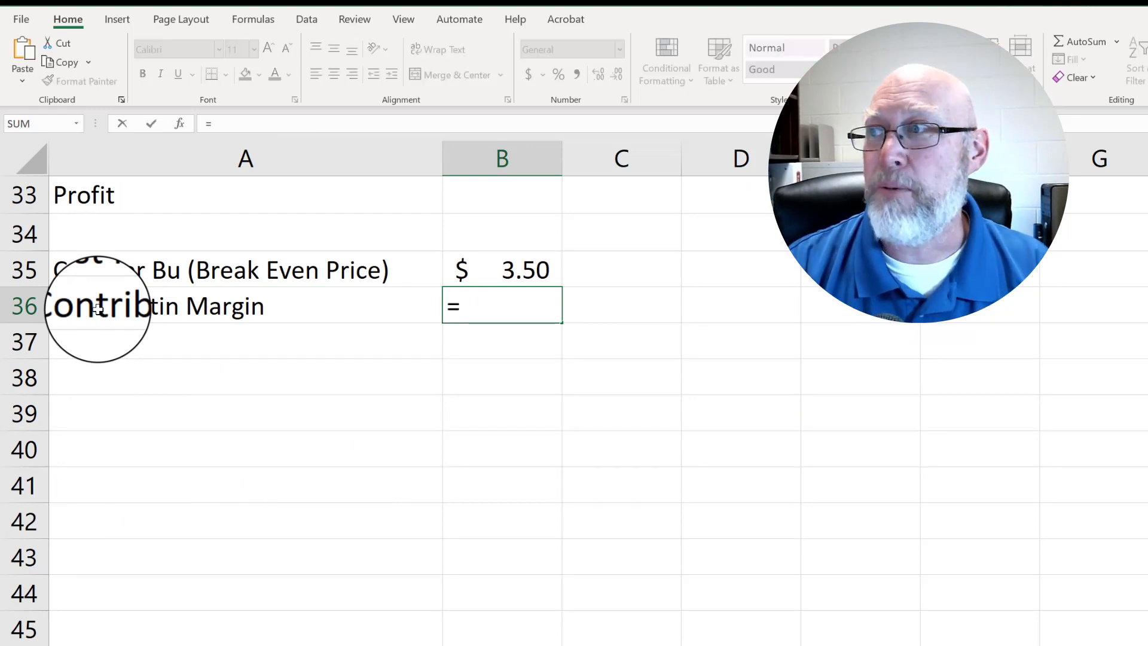
scroll(657, 466, up, 11)
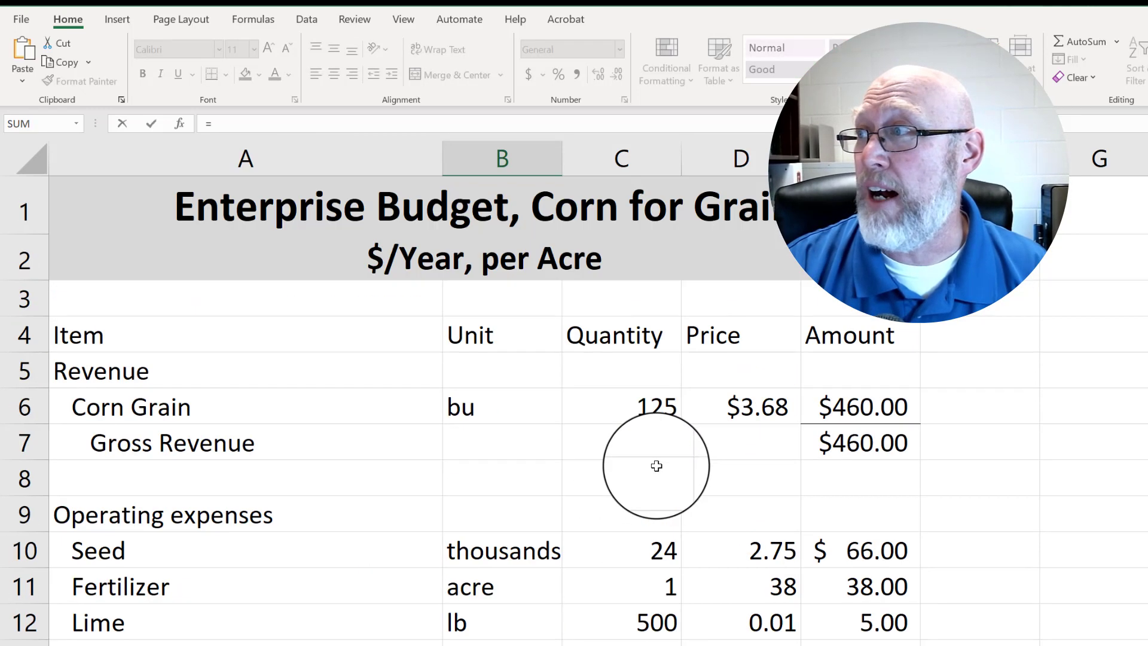
click(754, 408)
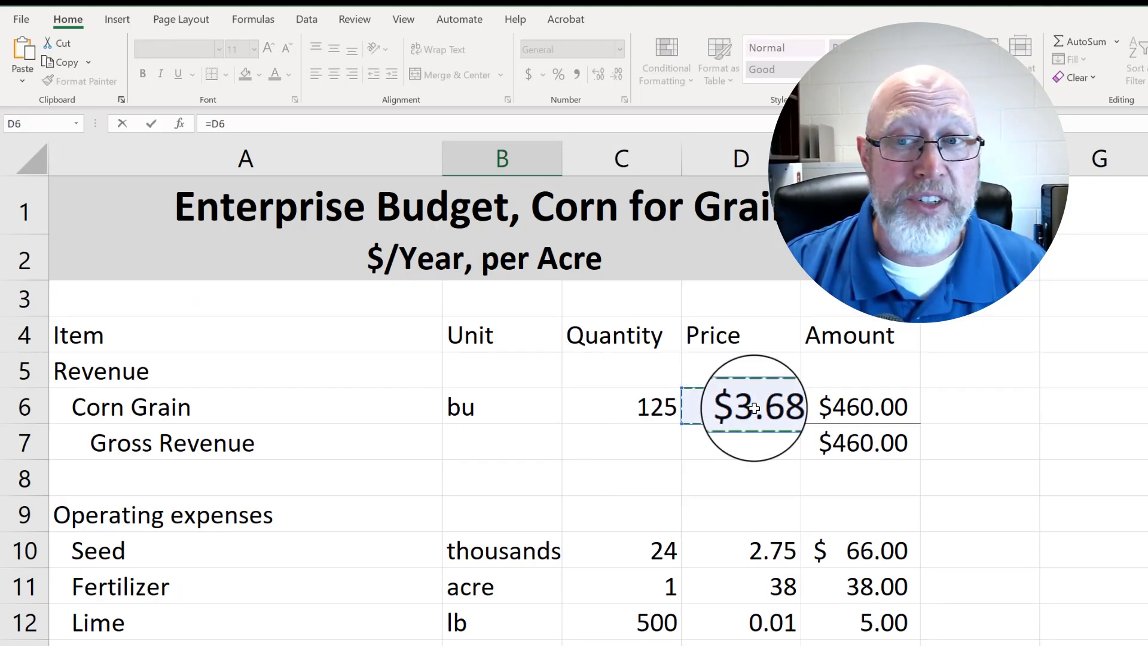
text(-)
scroll(503, 450, down, 6)
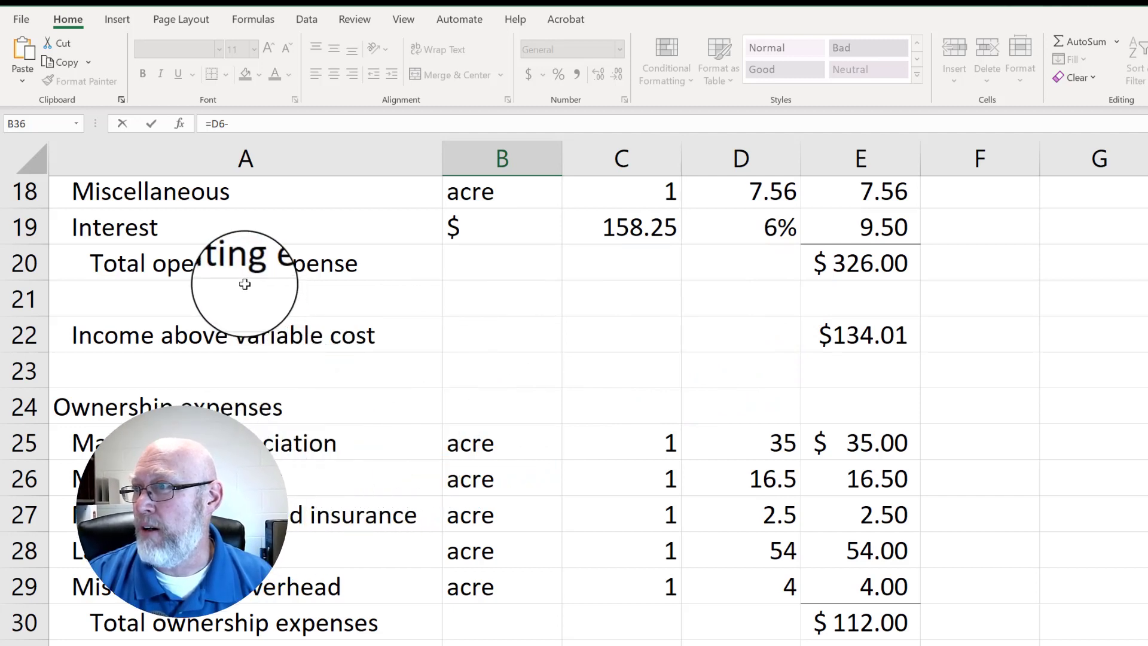
click(862, 266)
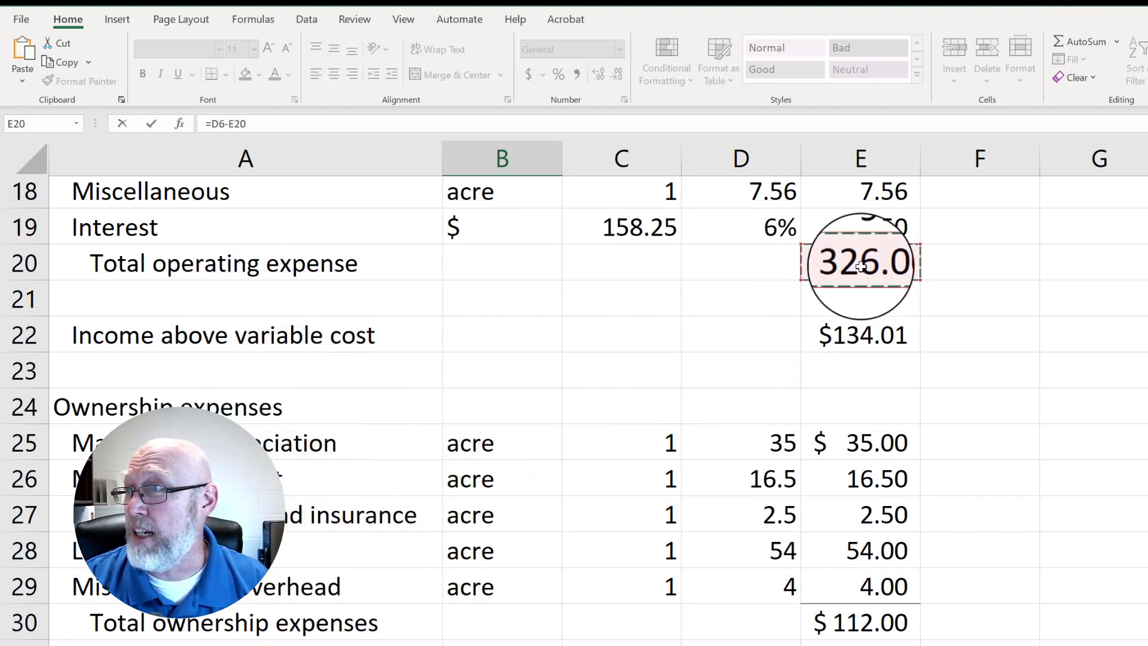
text(/)
scroll(756, 332, up, 1)
scroll(756, 332, up, 5)
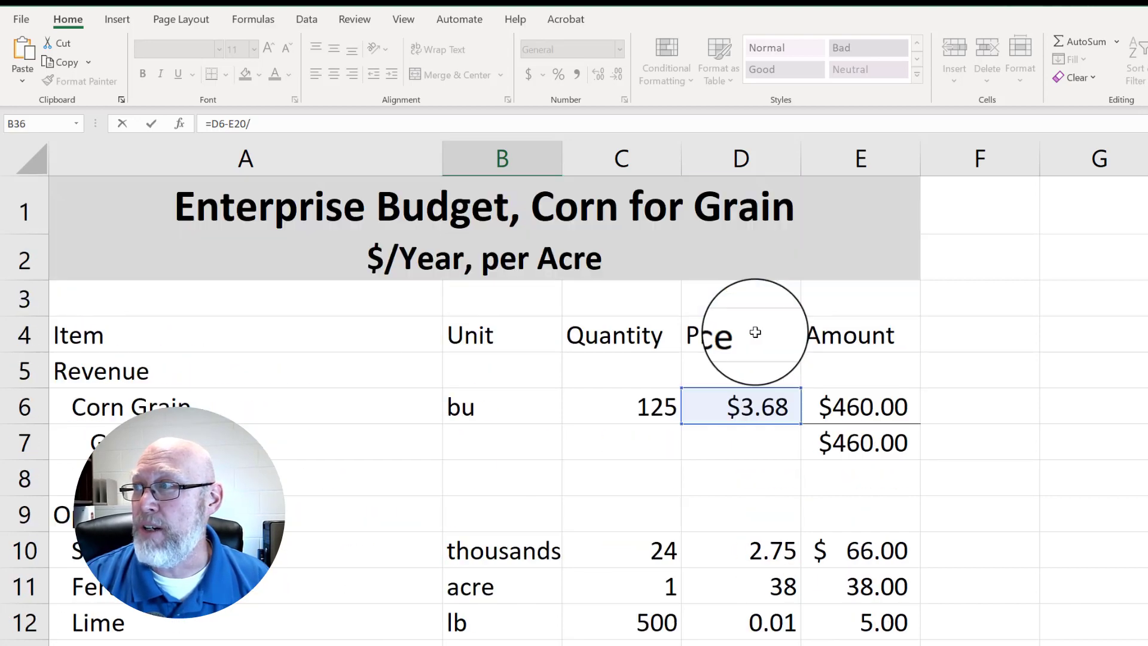
click(620, 389)
key(Return)
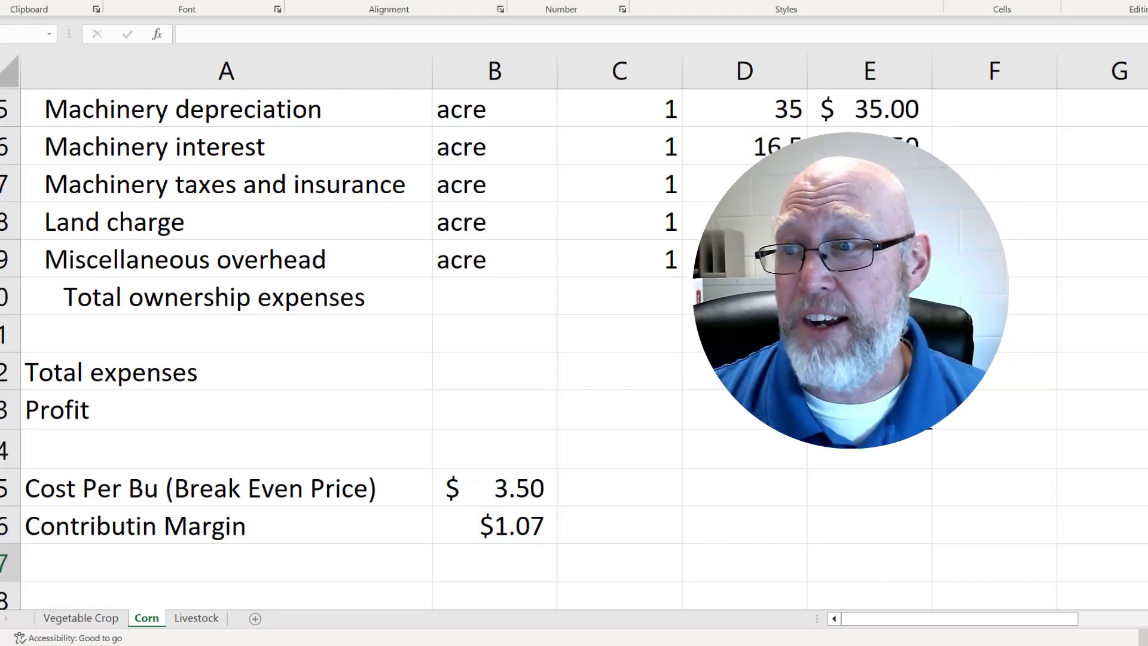
click(72, 567)
click(72, 567)
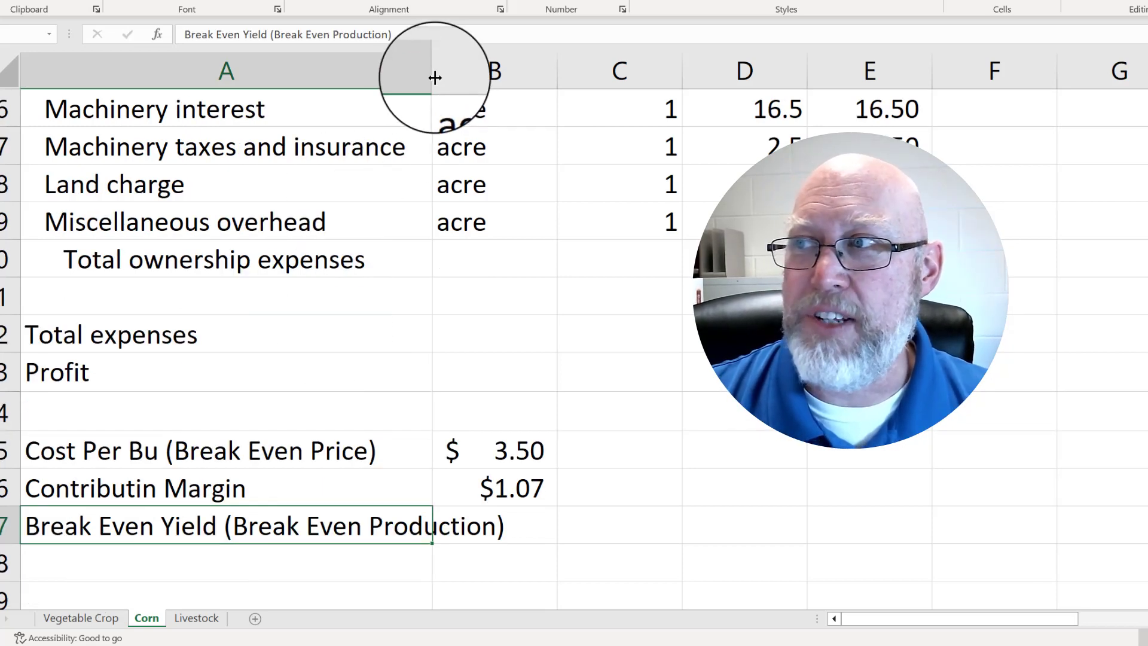
Step: Autofit column A and enter =E32/D6 beside the Break Even Yield label
double_click(432, 74)
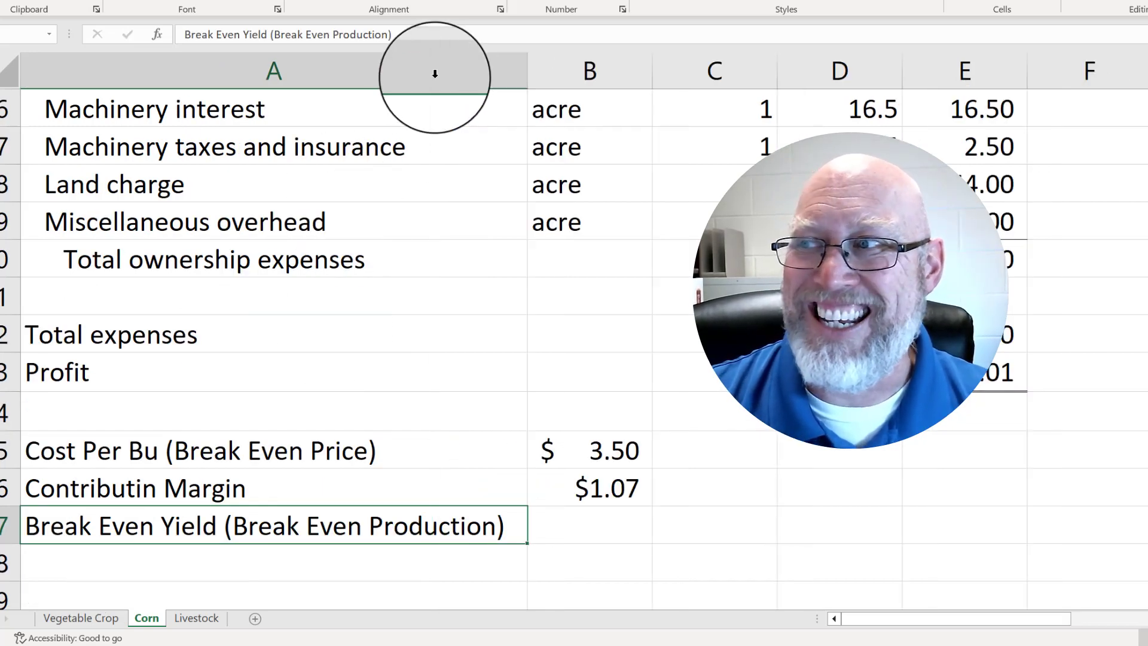
click(656, 587)
click(591, 530)
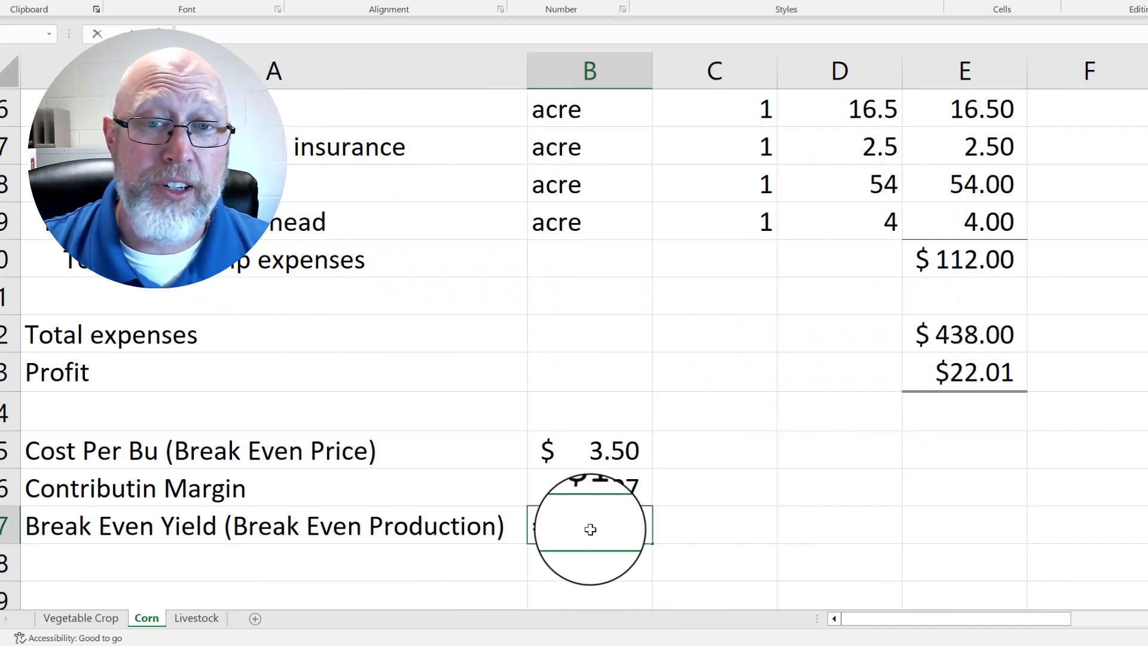
text(=)
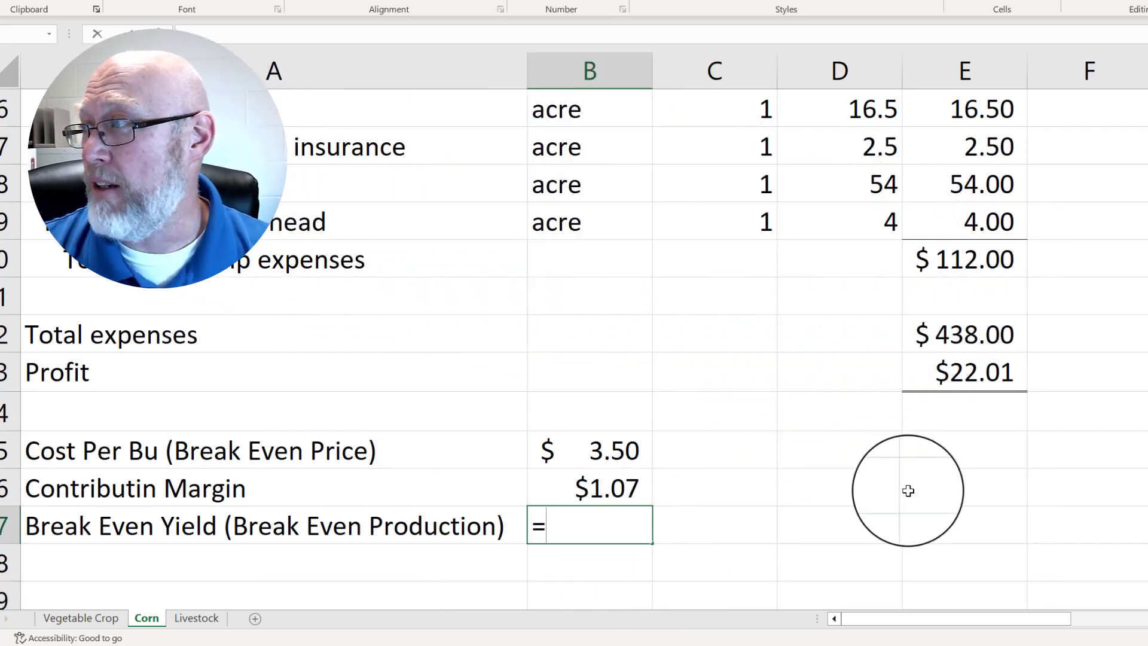
click(962, 336)
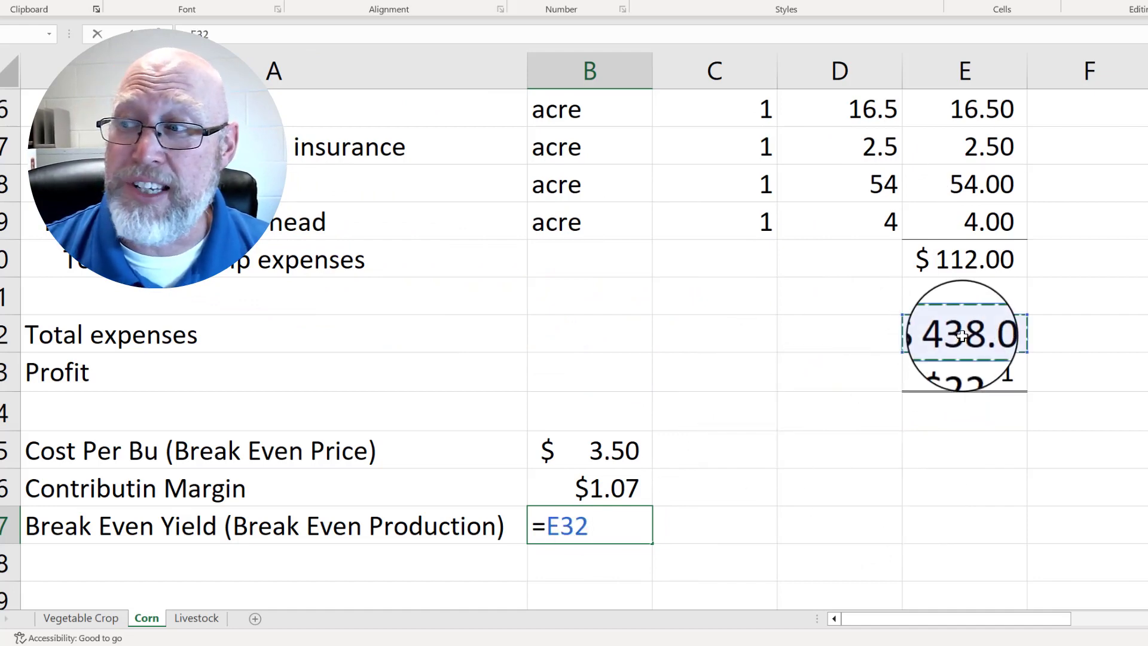
text(/)
scroll(819, 421, up, 6)
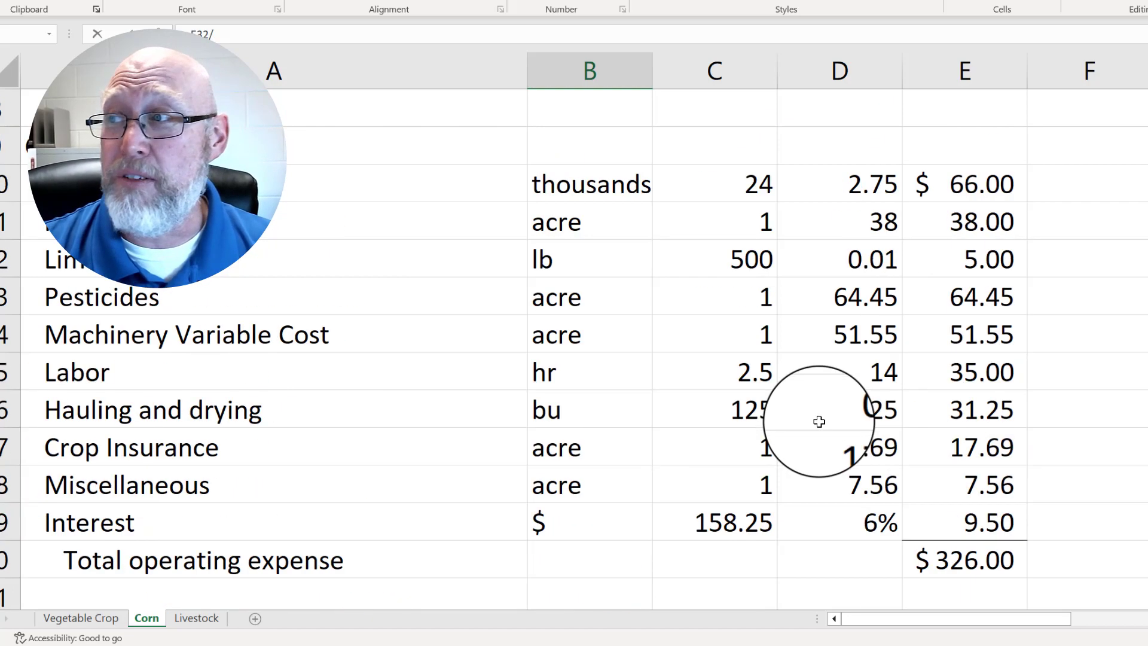
scroll(819, 421, up, 3)
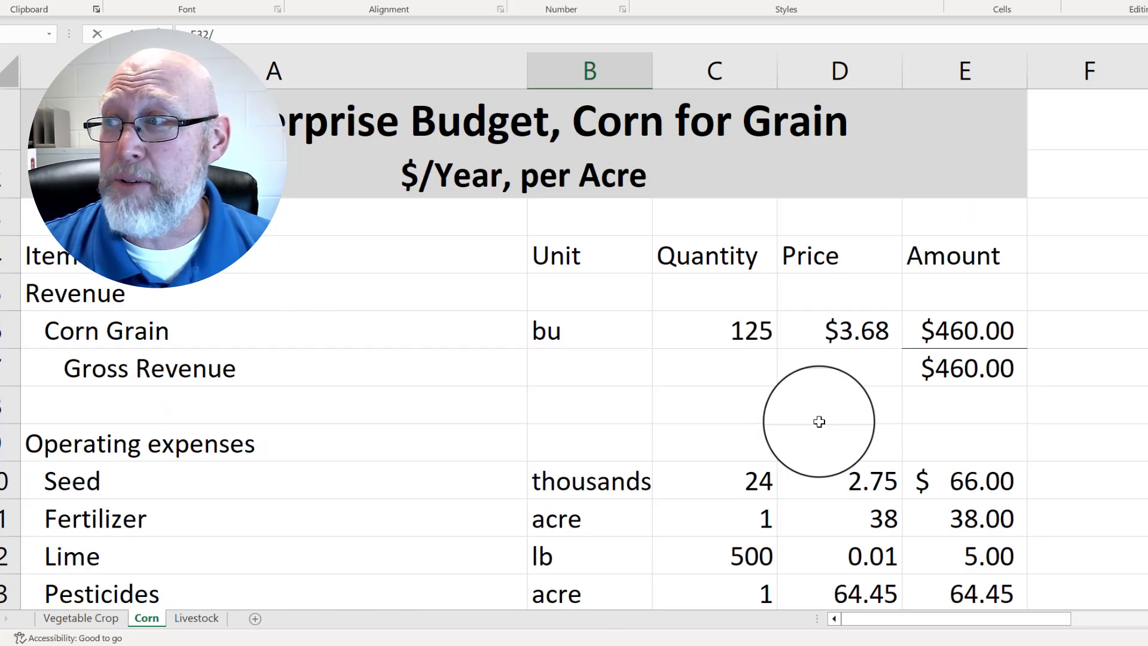
click(856, 327)
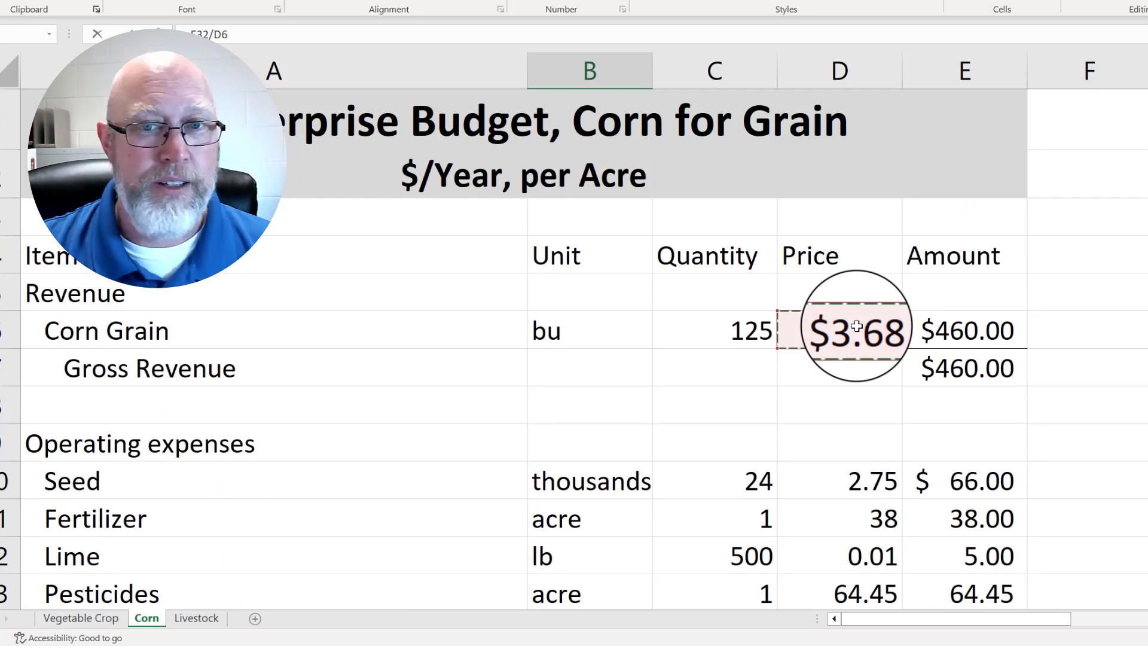
key(Return)
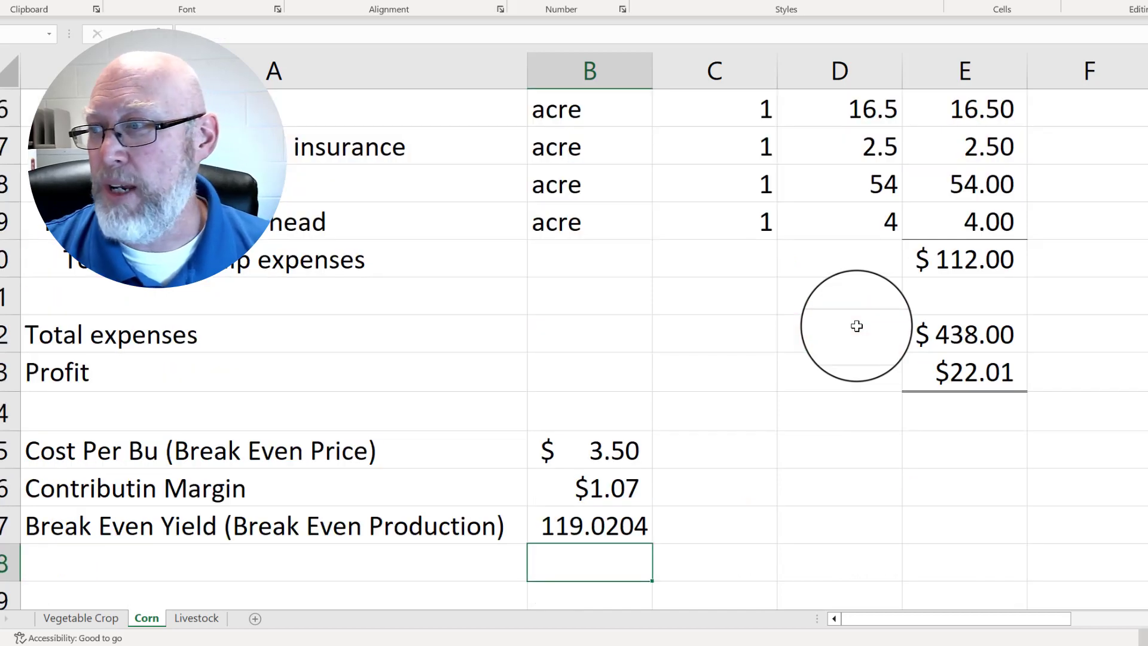
Step: Compare the roughly 119 bushel break-even yield with the 125 bushel corn quantity
click(594, 527)
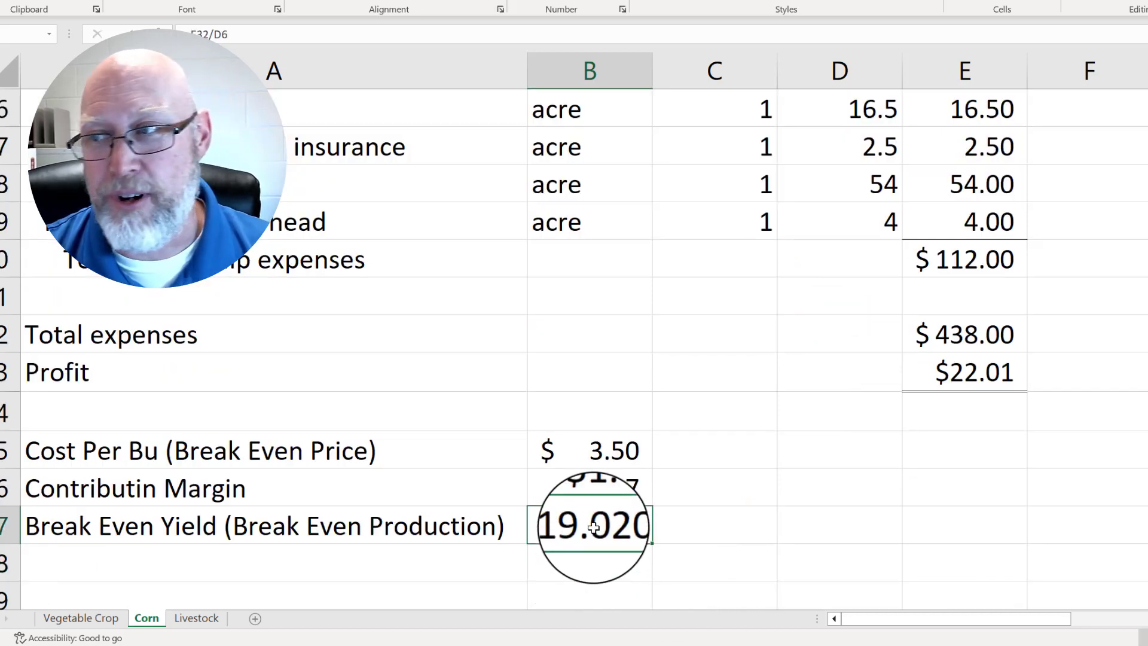
scroll(594, 527, up, 8)
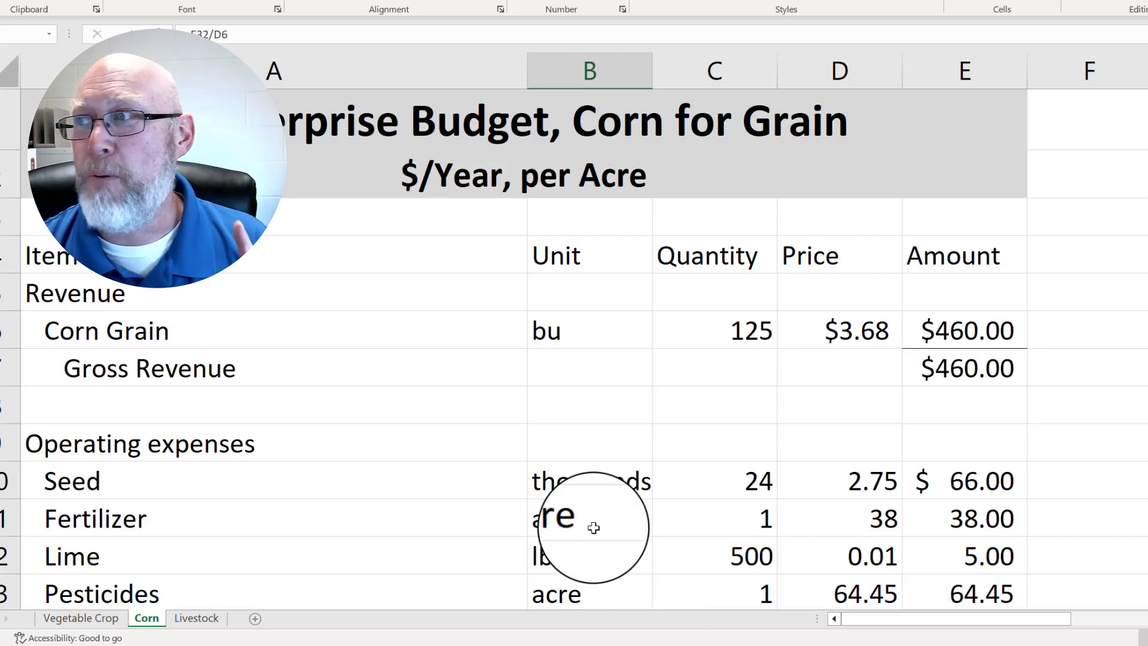
click(722, 335)
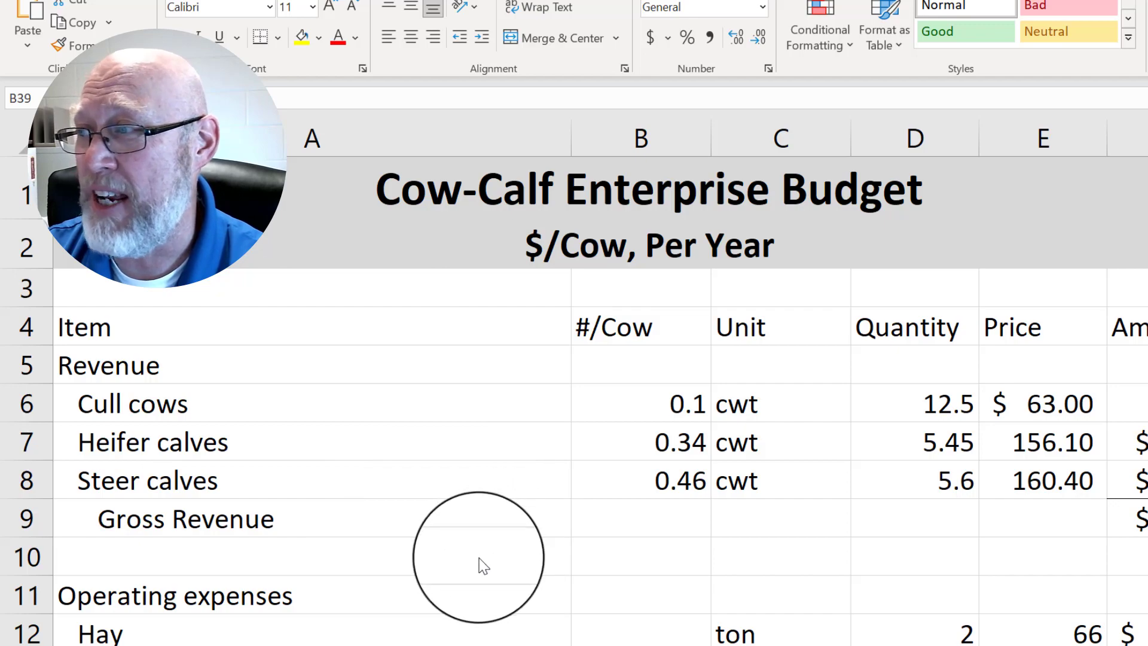
Step: Scroll down to row 39 below Profit for the Break Even Steer Price label
scroll(483, 565, down, 11)
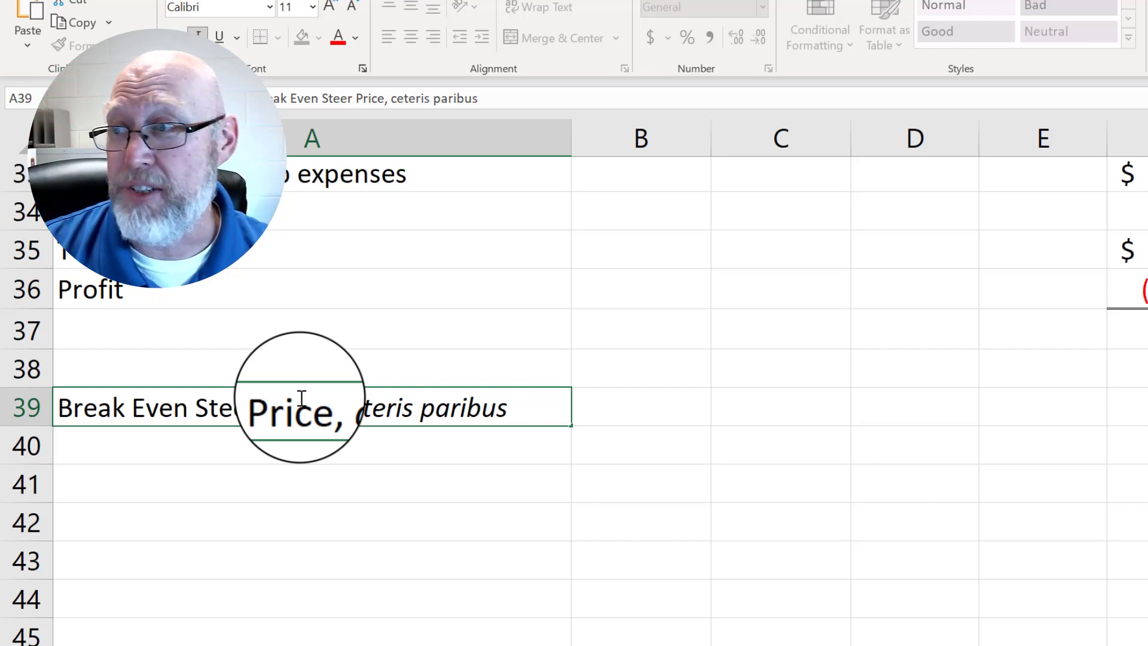
Step: Commit the steer price label and start =(F35-F6-F7)/ in B39
key(Return)
key(Up)
key(Right)
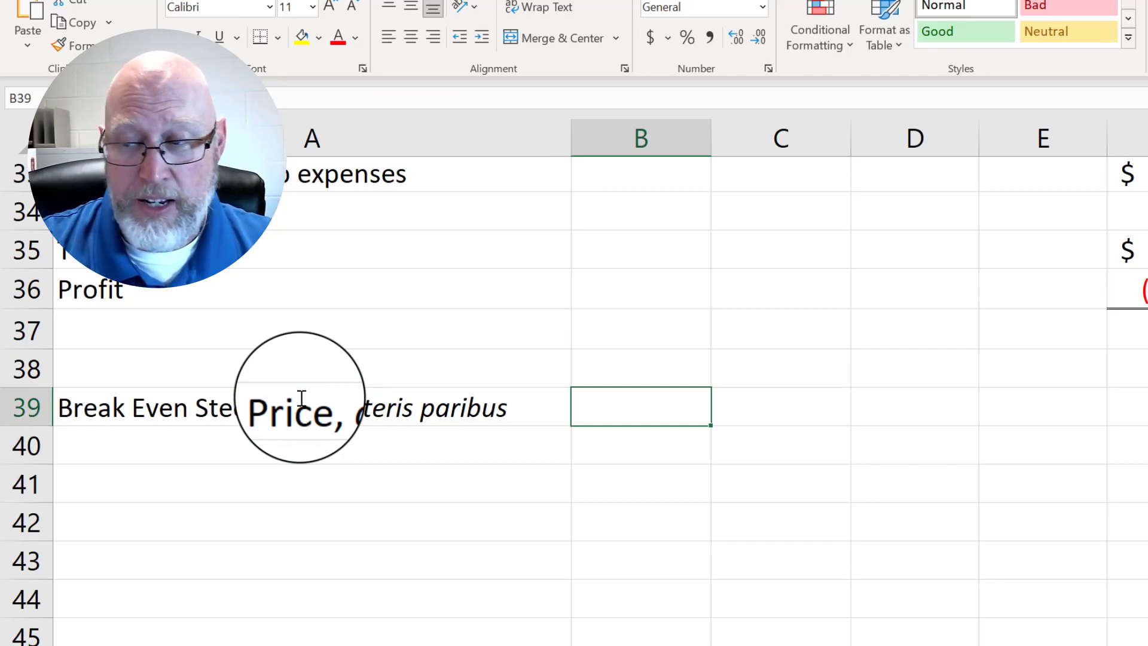
text(=()
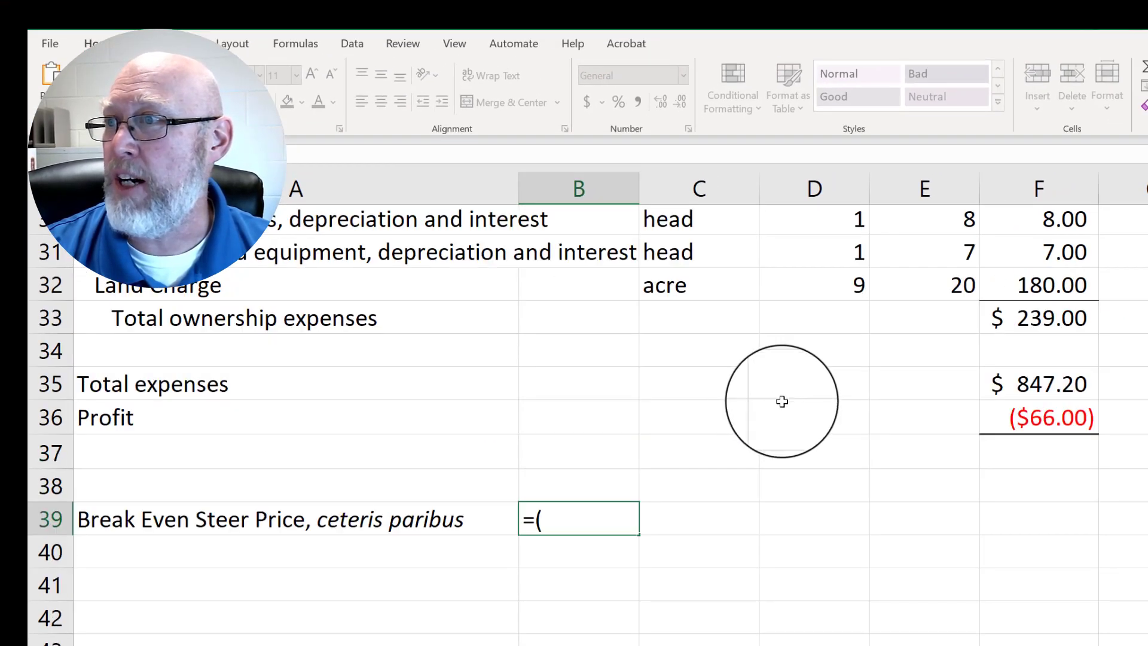
click(1044, 383)
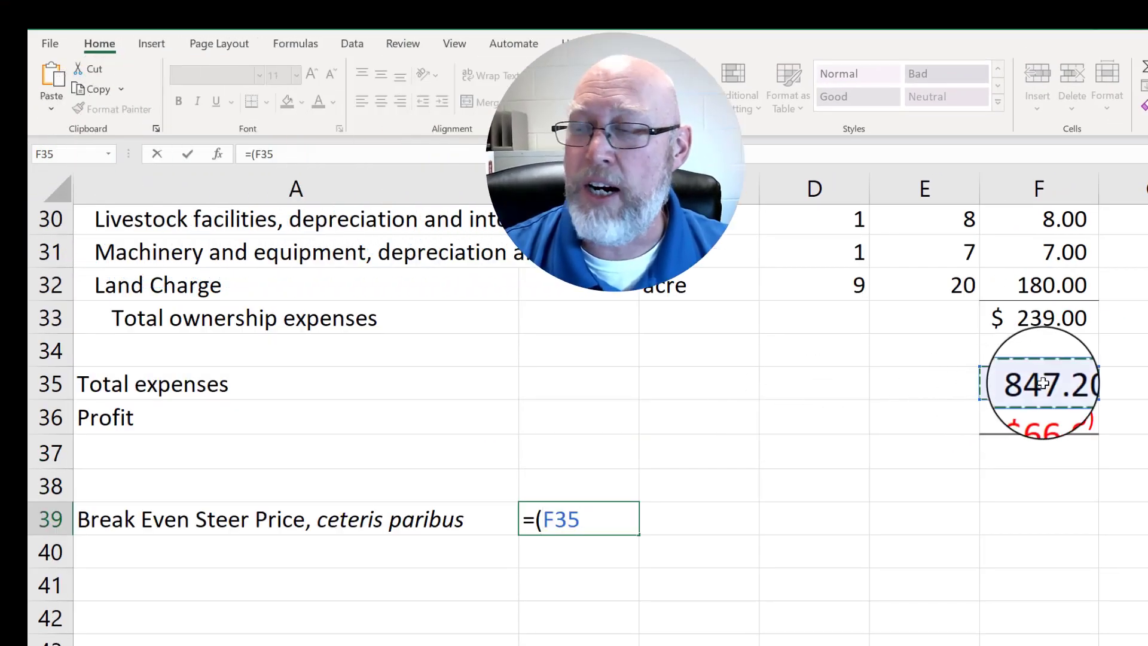
text(-)
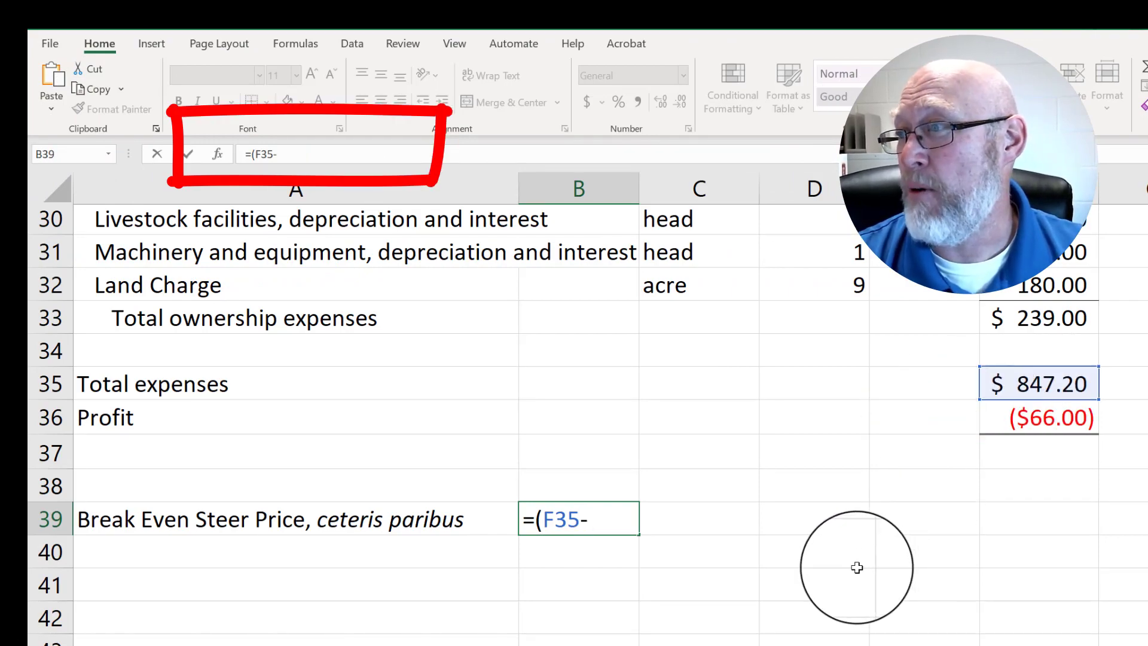
scroll(857, 567, up, 10)
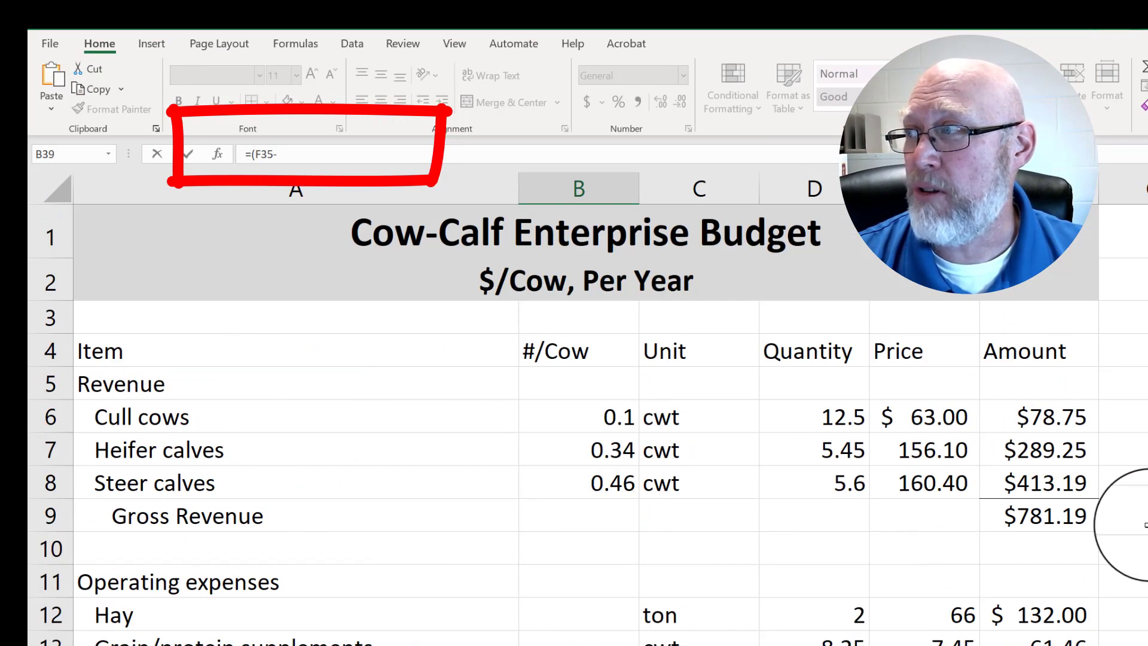
click(1055, 415)
text(-)
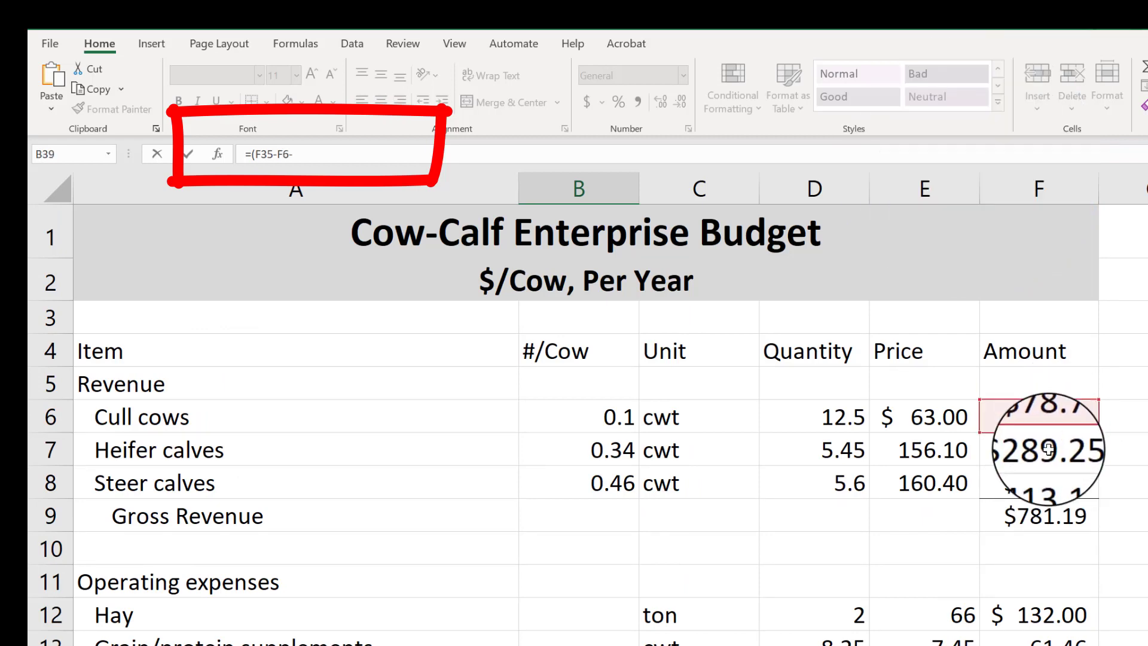
click(1049, 451)
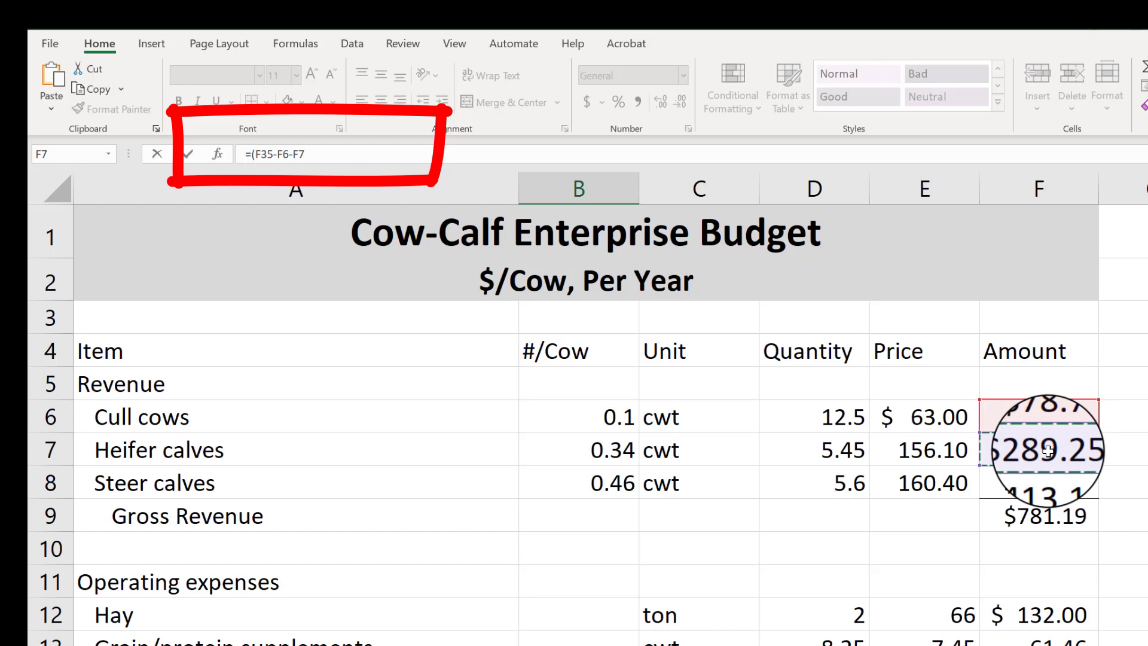
text()/)
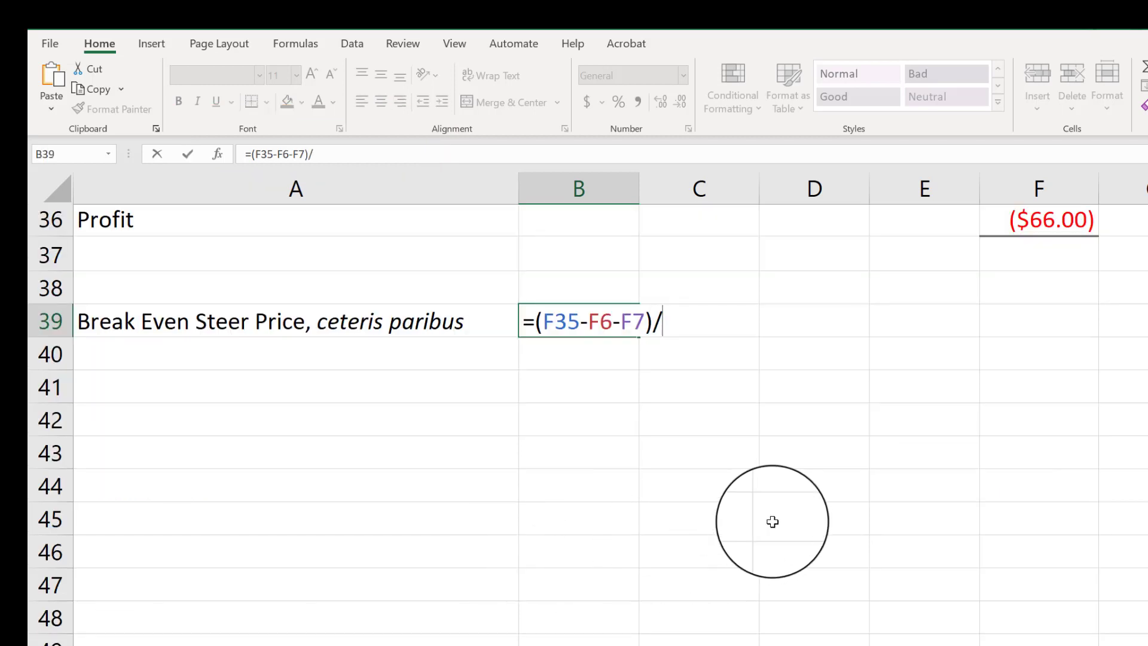
scroll(772, 522, up, 12)
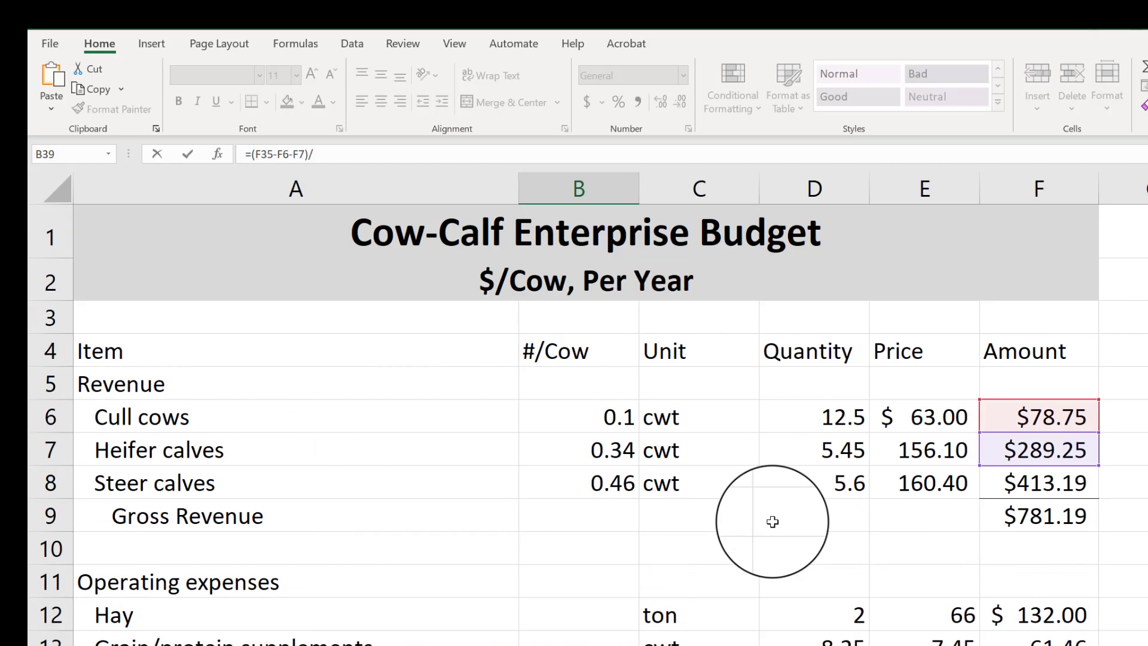
Step: Make the divisor (D8*B8): steer weight 5.6 times 0.46 steers per cow
click(811, 479)
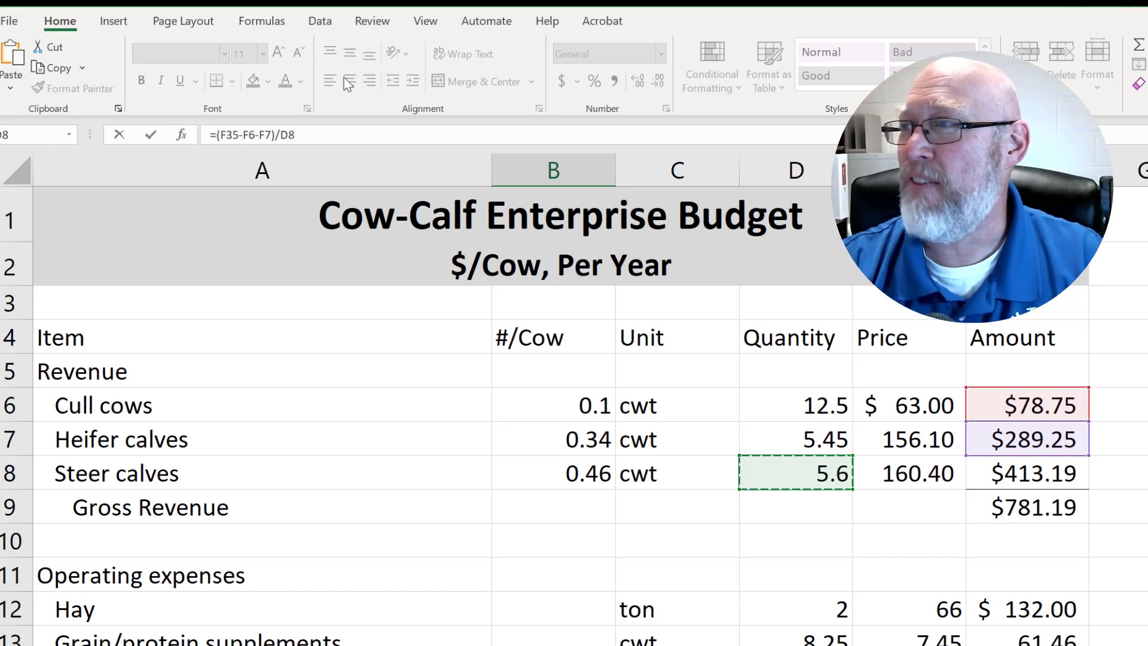
click(280, 134)
text(()
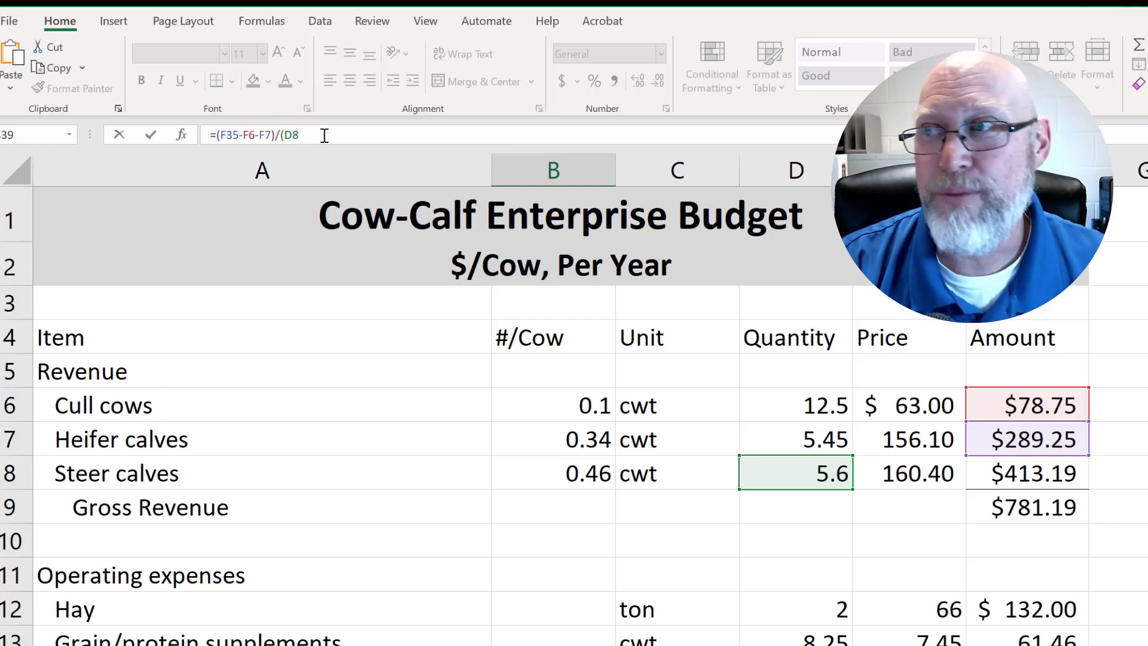
click(327, 134)
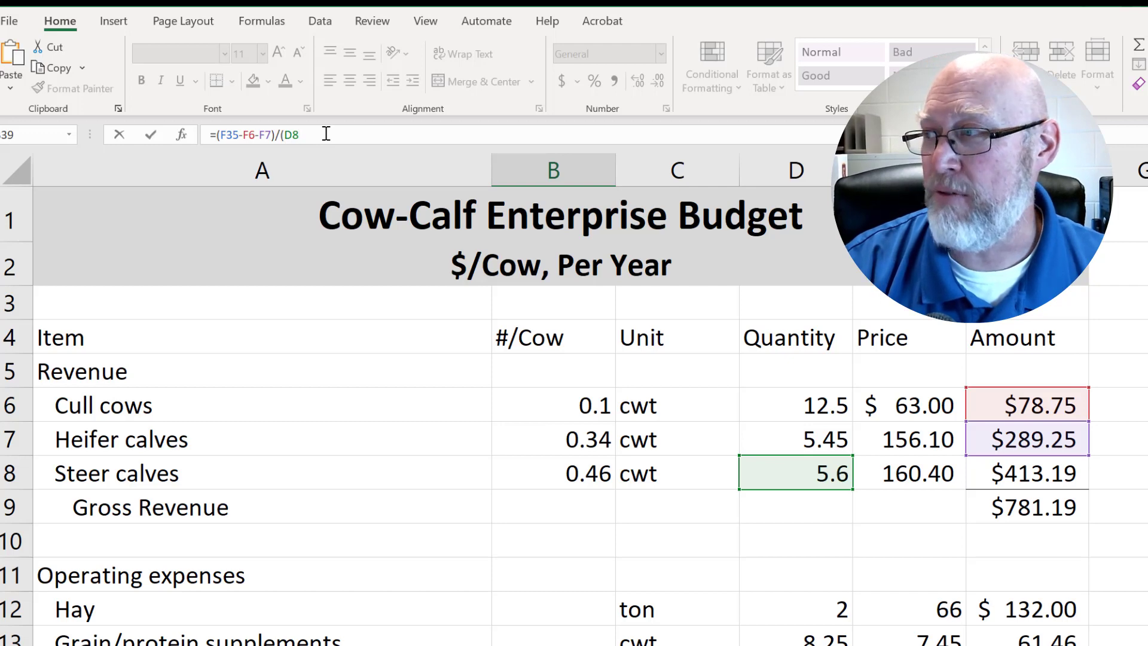
text(*)
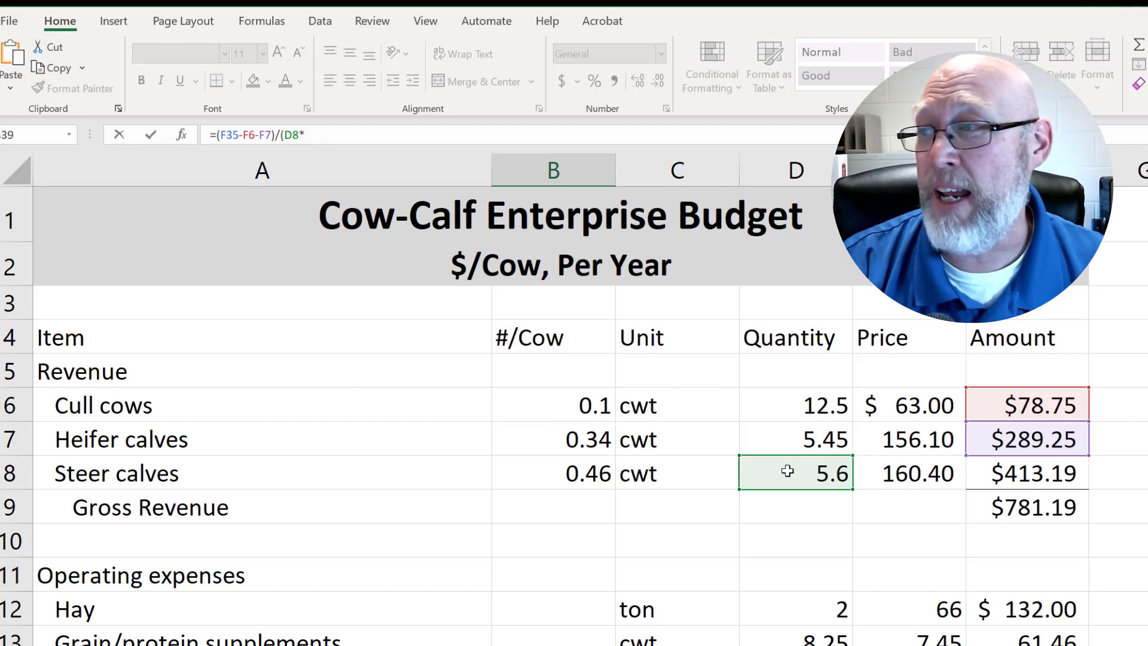
click(576, 475)
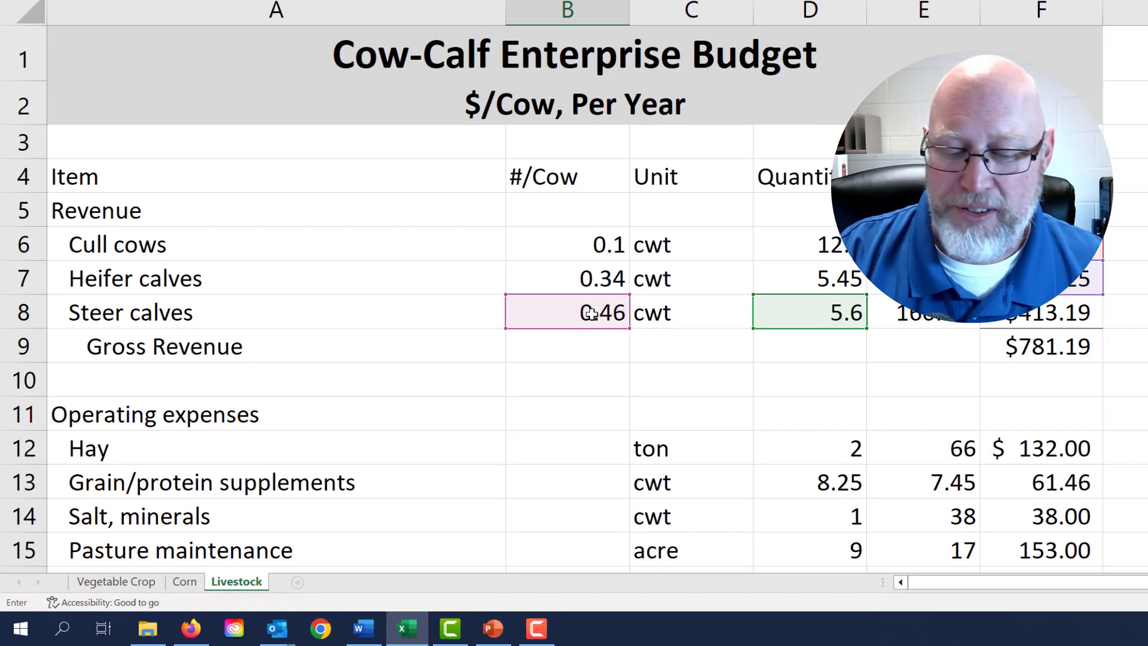
key(Return)
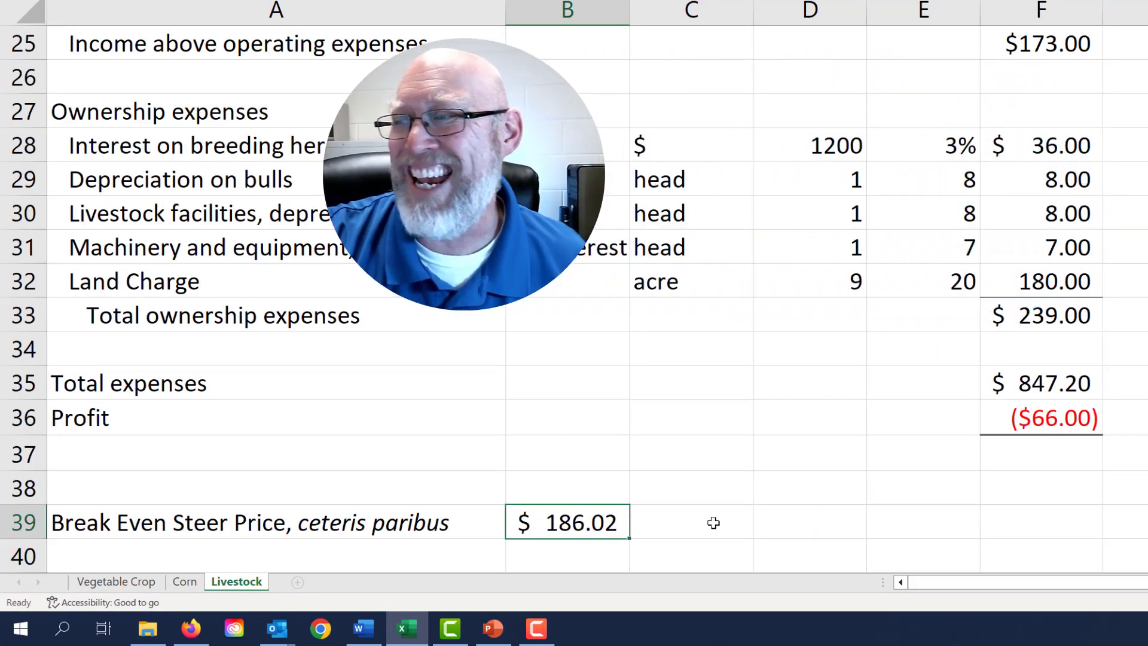
scroll(713, 523, up, 2)
scroll(713, 523, up, 6)
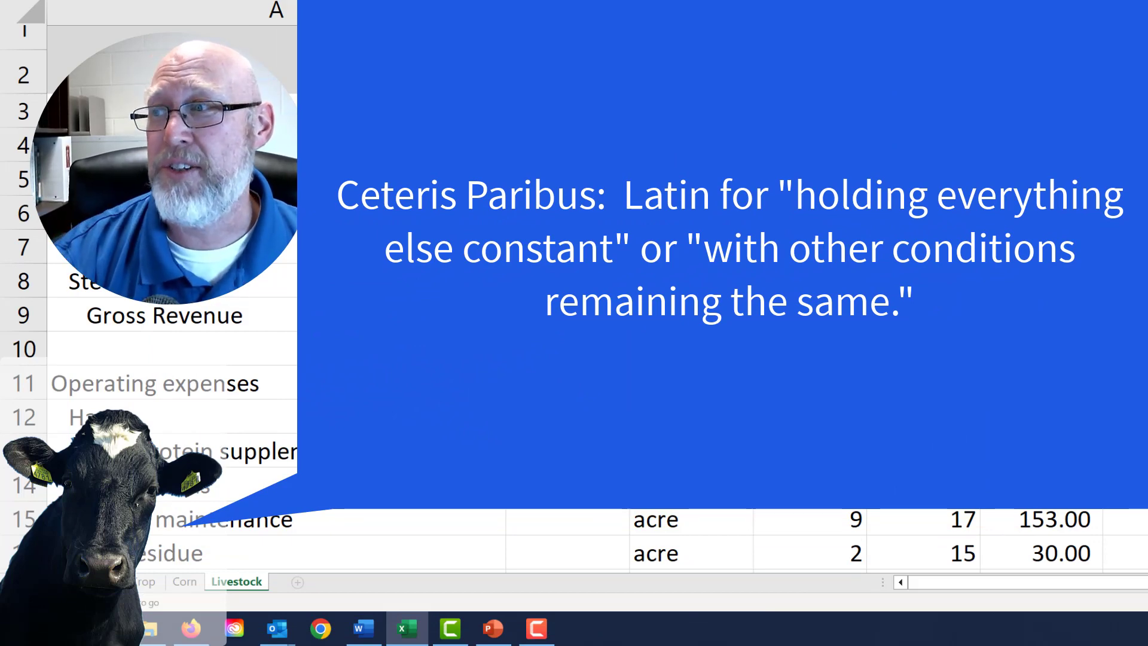
scroll(574, 299, down, 10)
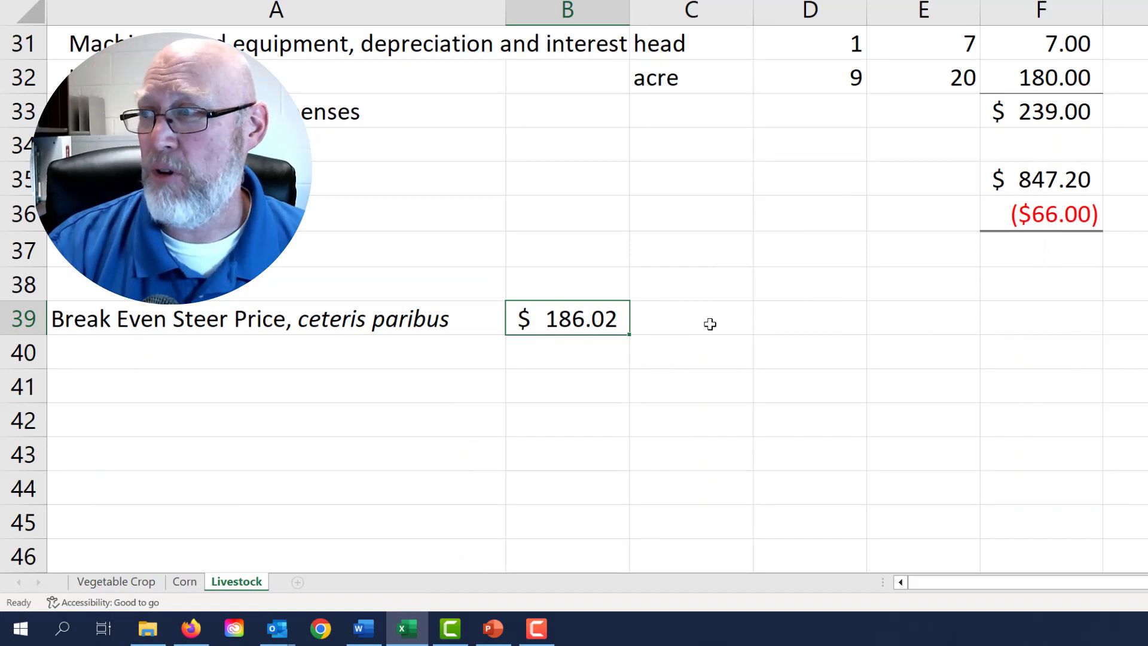
Step: Add 'per cwt' and 'per lb' headings and compute =B39/100, showing $1.86 per lb
click(539, 281)
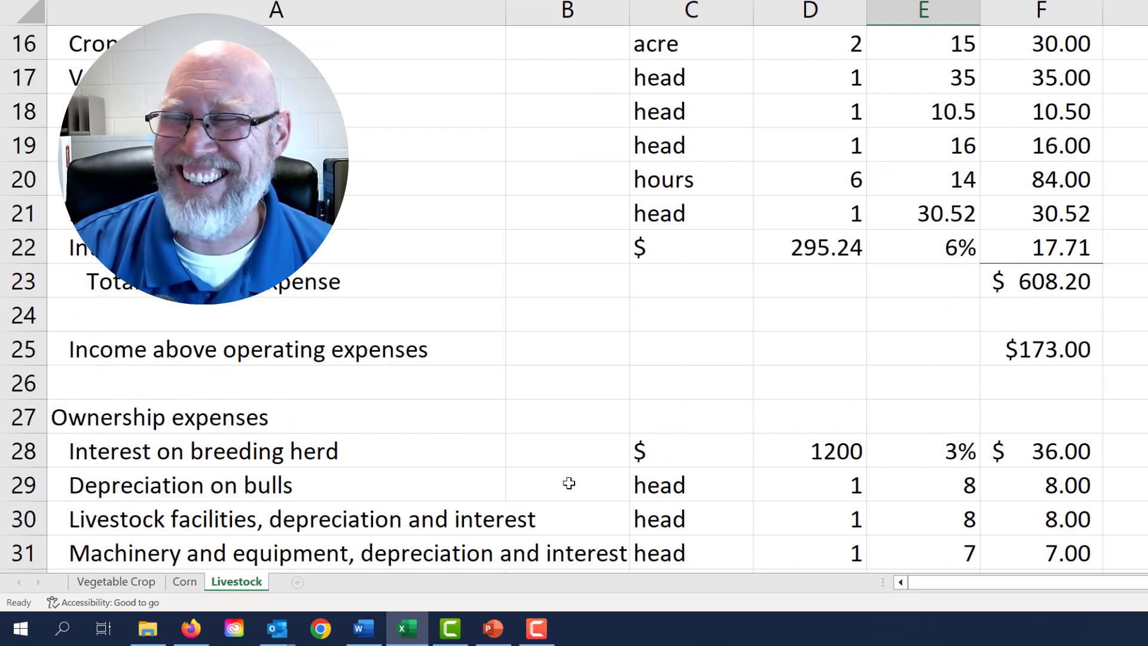
scroll(526, 495, up, 5)
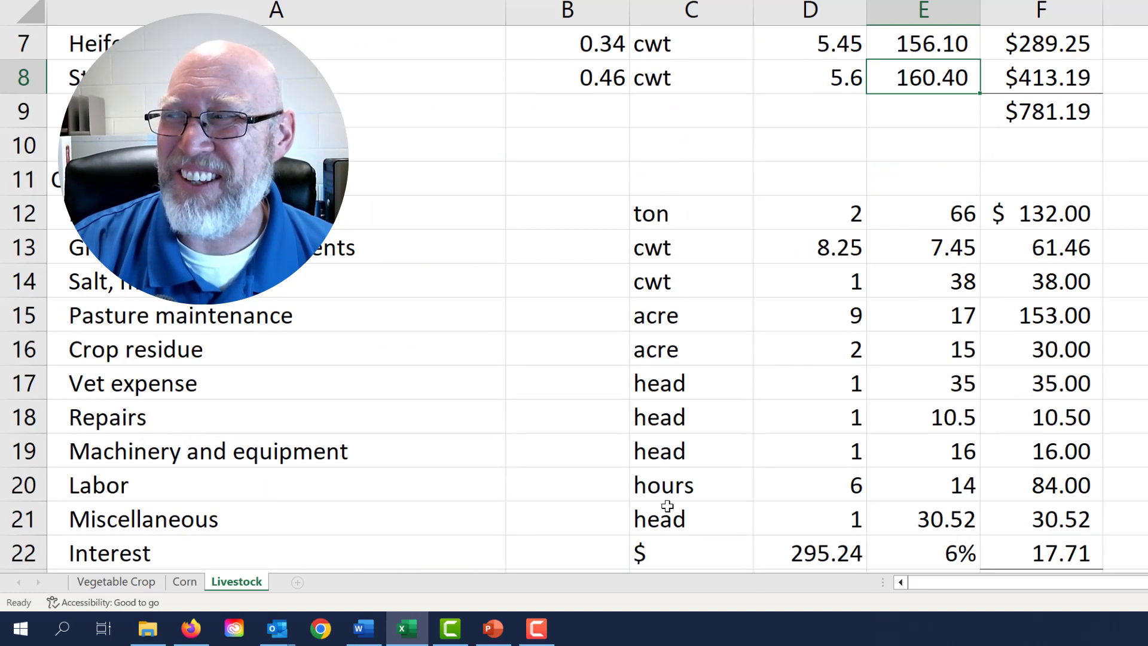
click(935, 371)
click(928, 312)
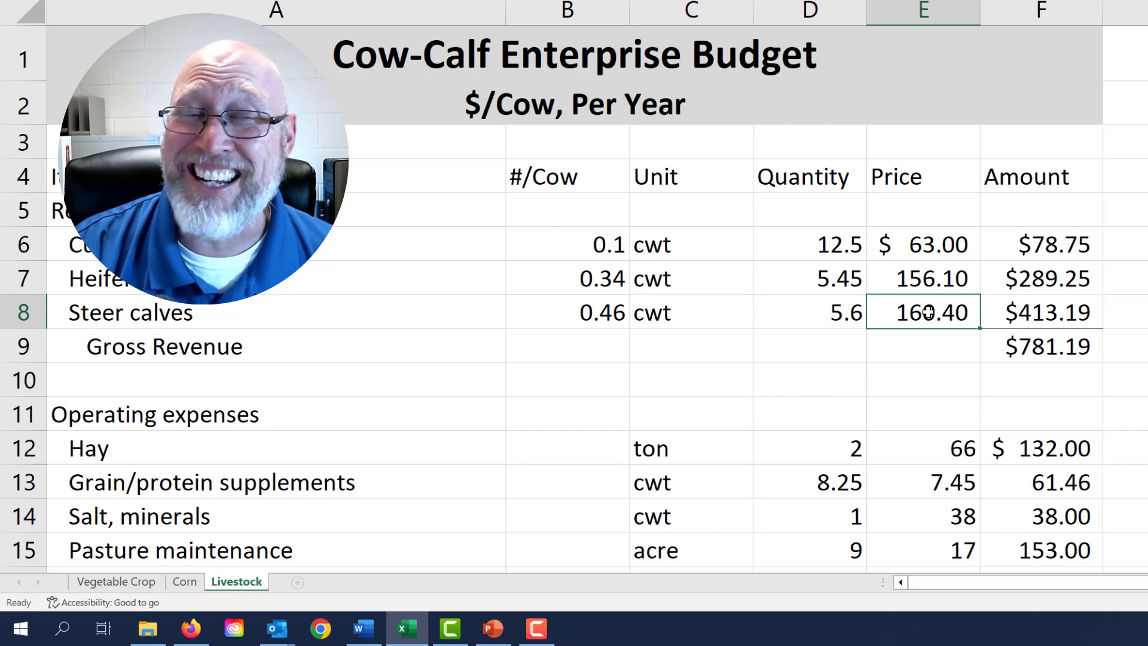
click(929, 366)
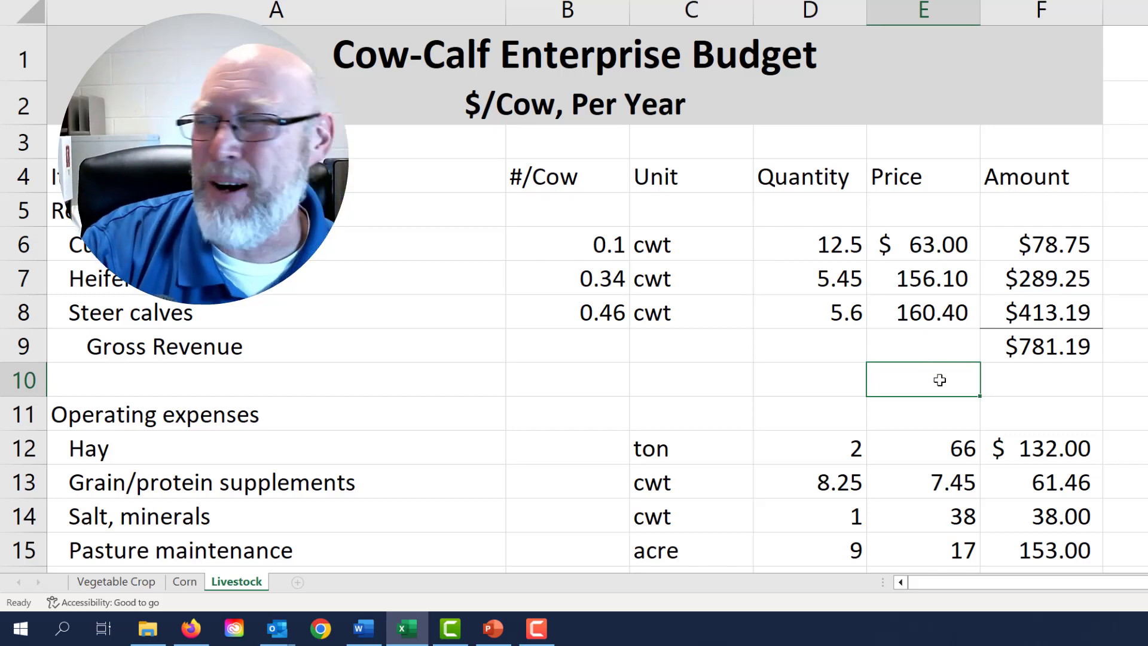
scroll(710, 407, down, 7)
Step: Scroll down to the ($66.00) profit figure ahead of the heifer break-even row
scroll(709, 400, down, 2)
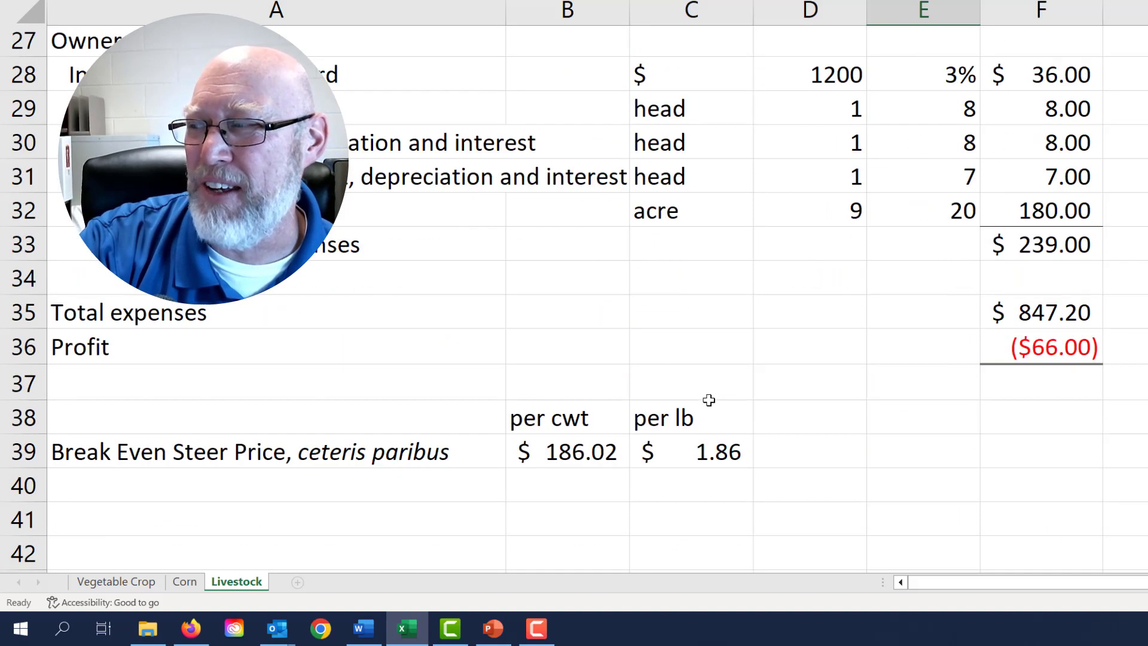
click(1040, 351)
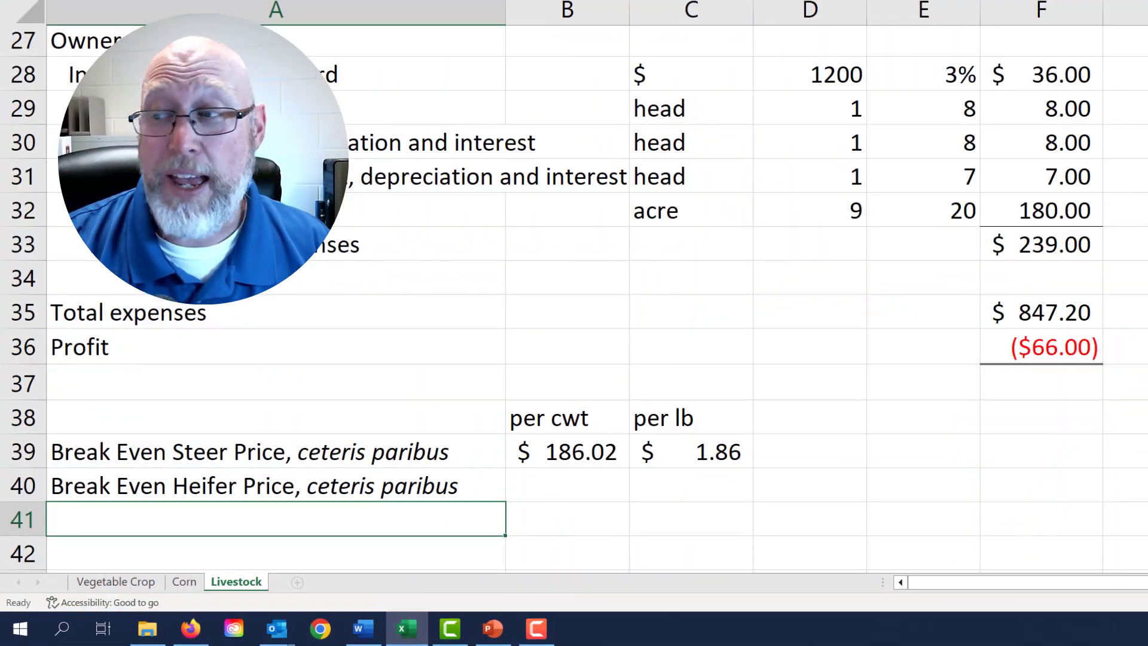
Step: Build the B40 heifer formula from F35, F6, F8, heifer quantity 5.45 and 0.34 heifers per cow
click(568, 486)
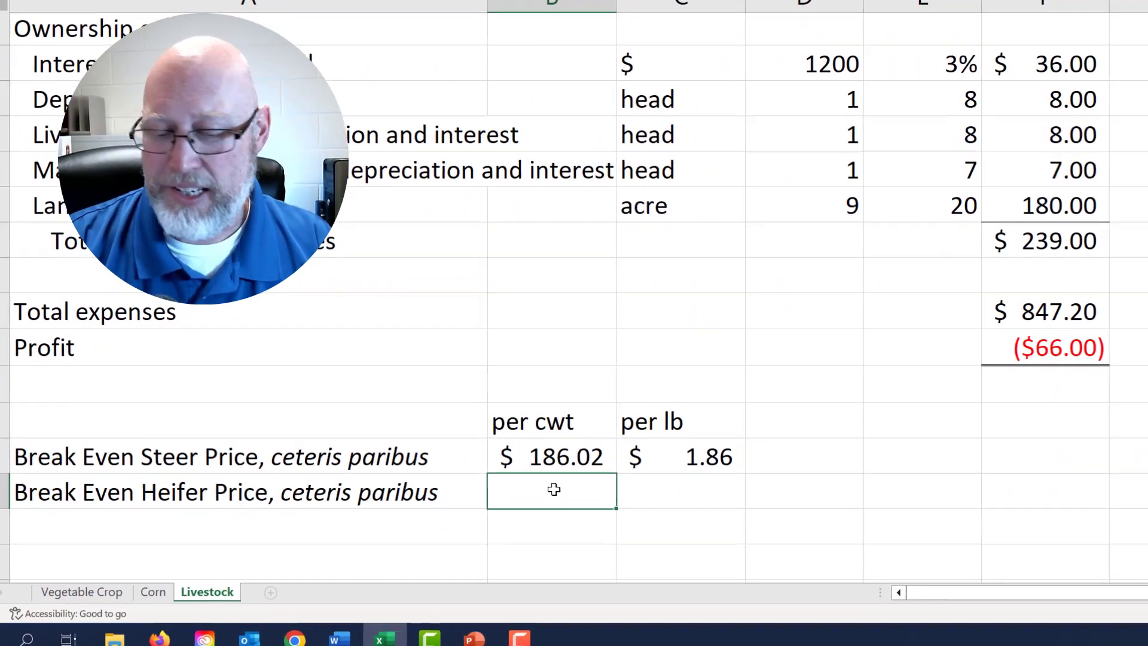
text(=()
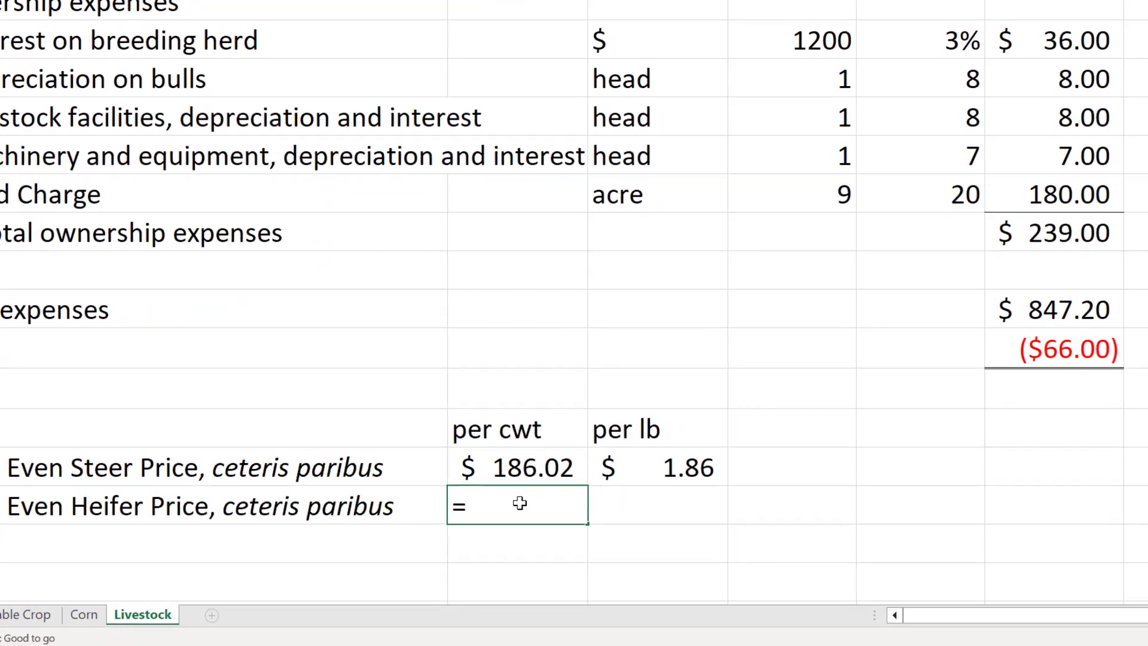
scroll(1039, 371, up, 1)
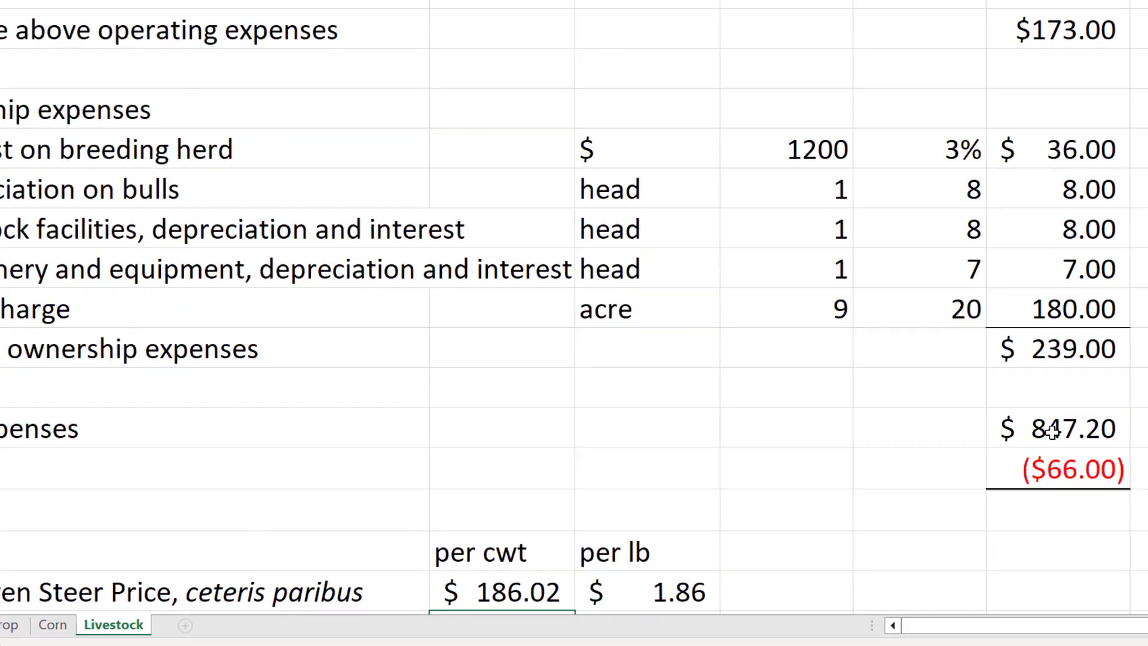
click(1052, 431)
scroll(825, 503, up, 6)
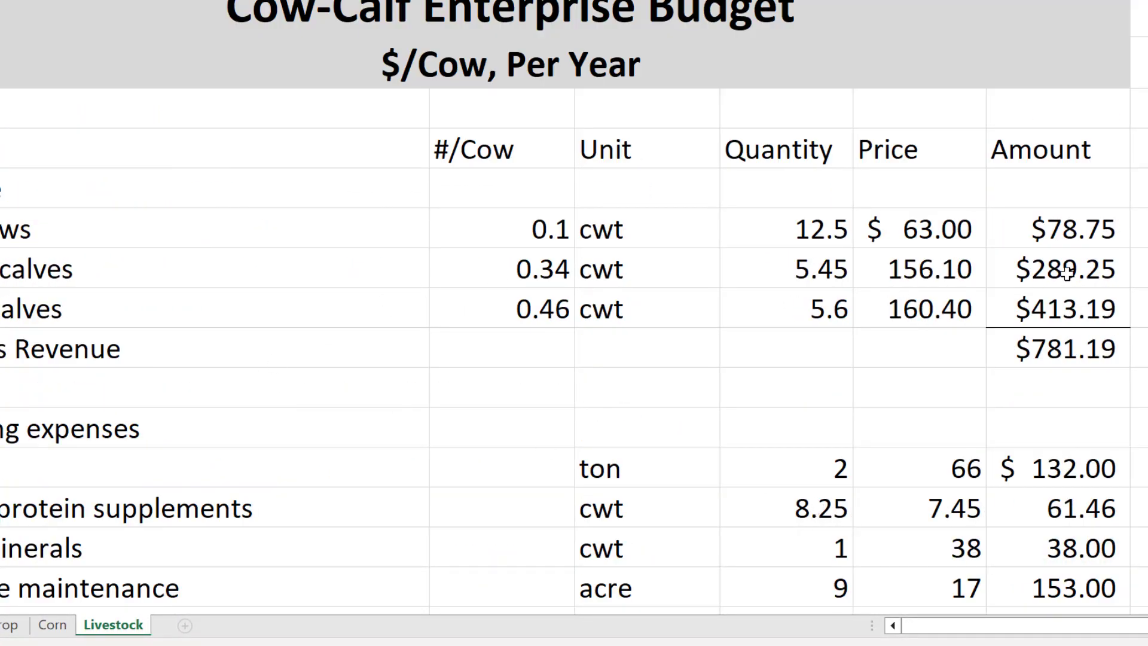
click(1102, 229)
text(+)
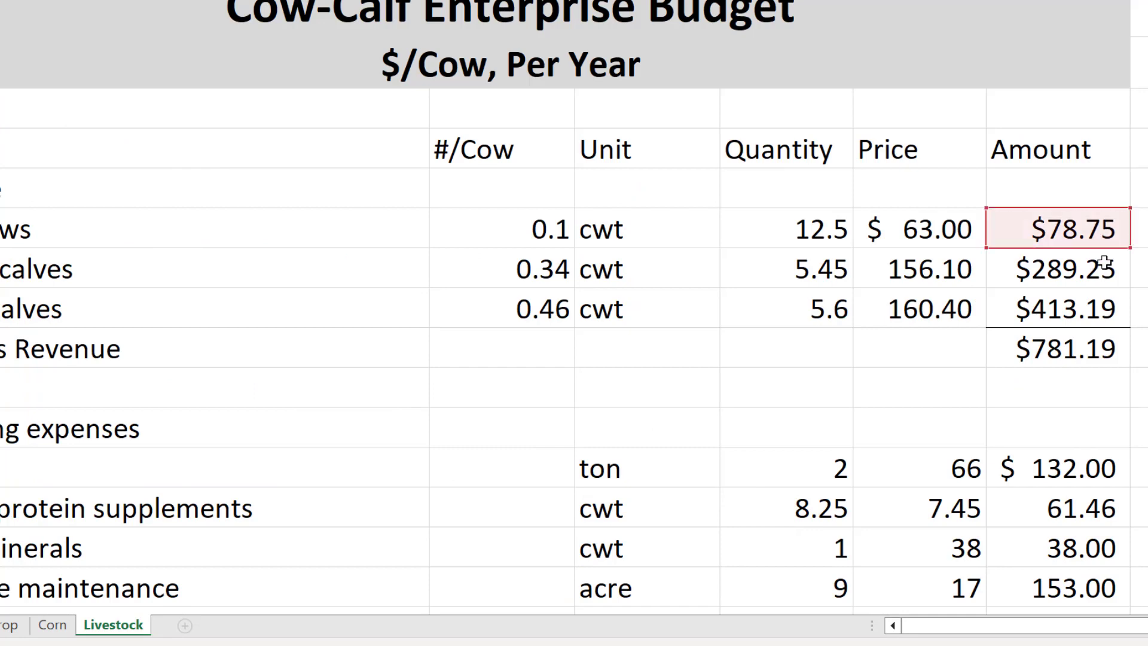
click(1051, 317)
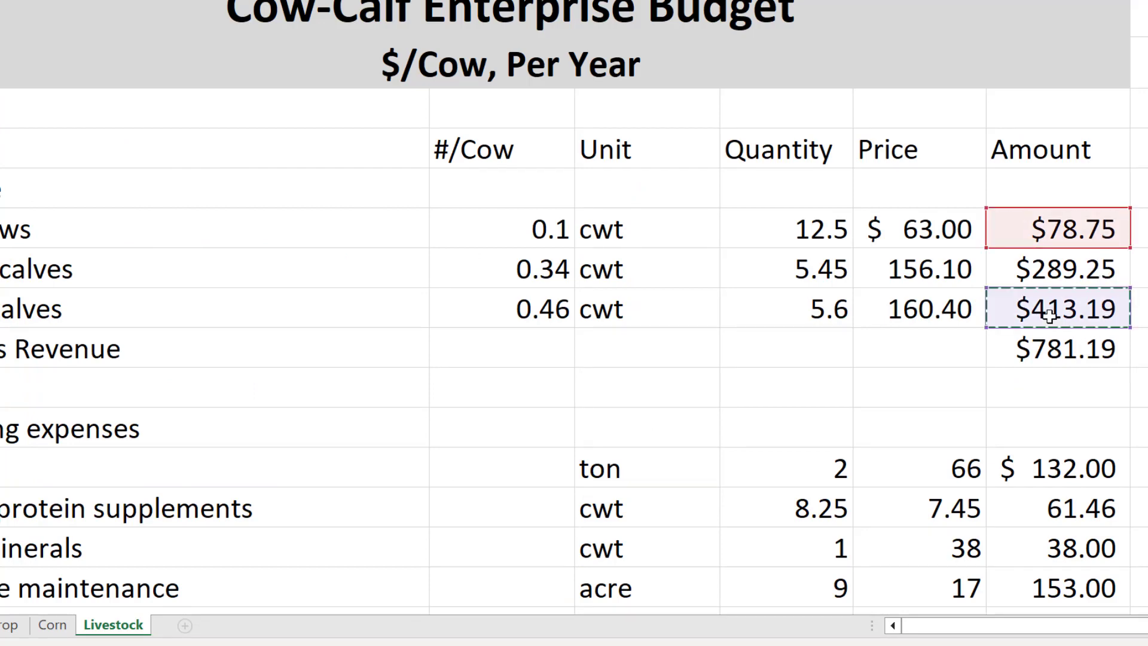
text(+)
click(797, 267)
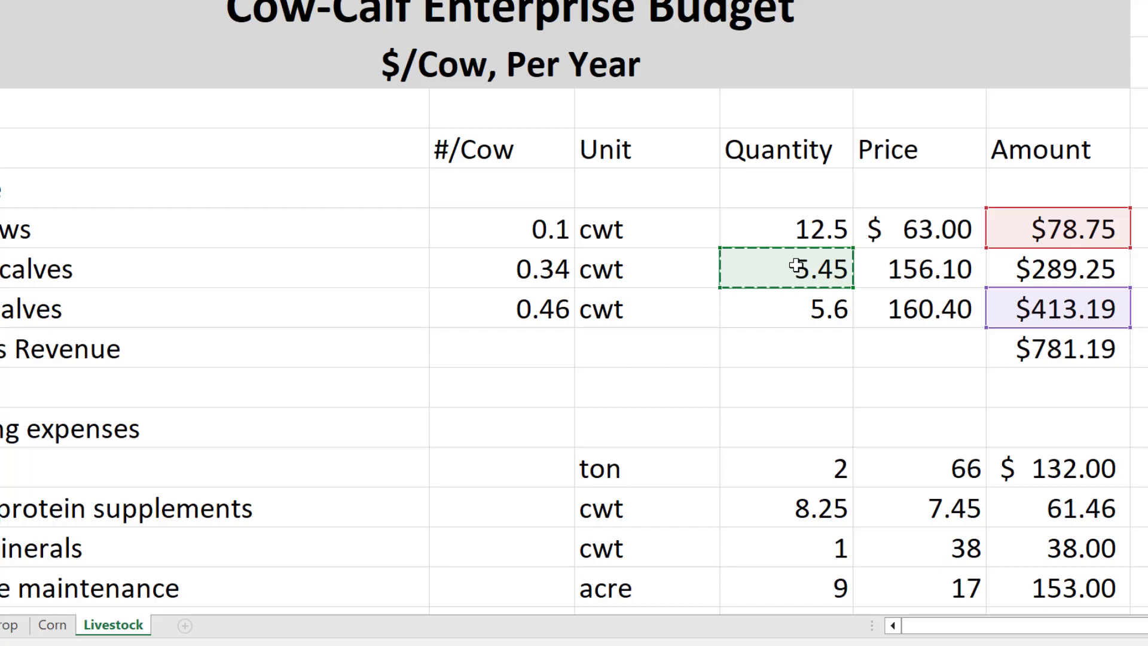
key(Escape)
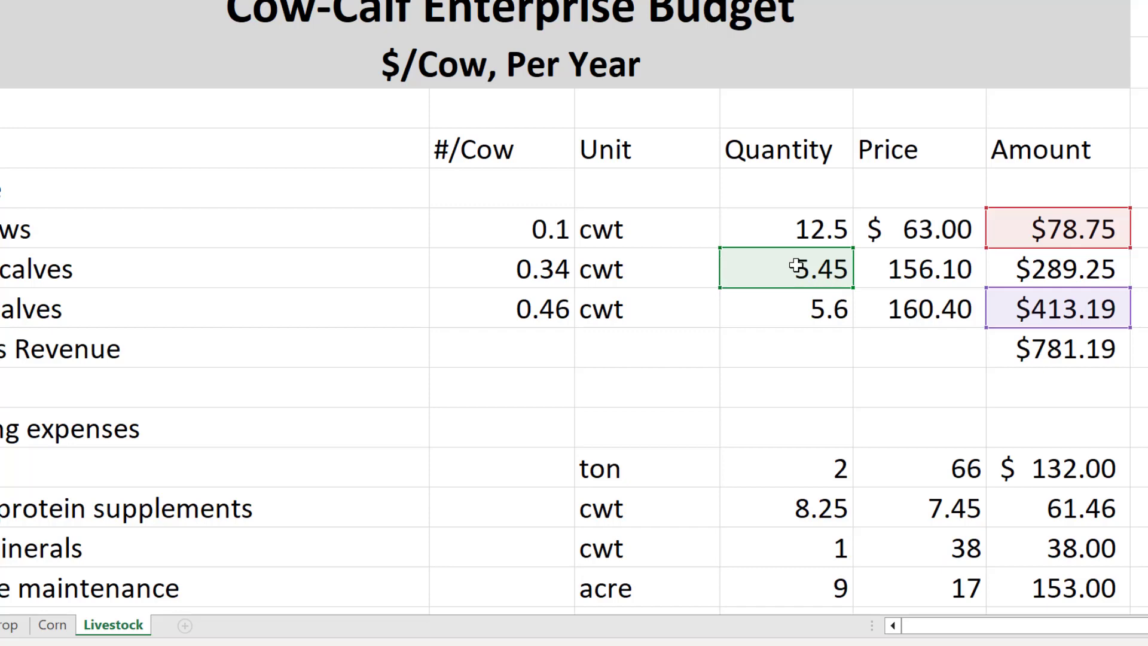
click(494, 269)
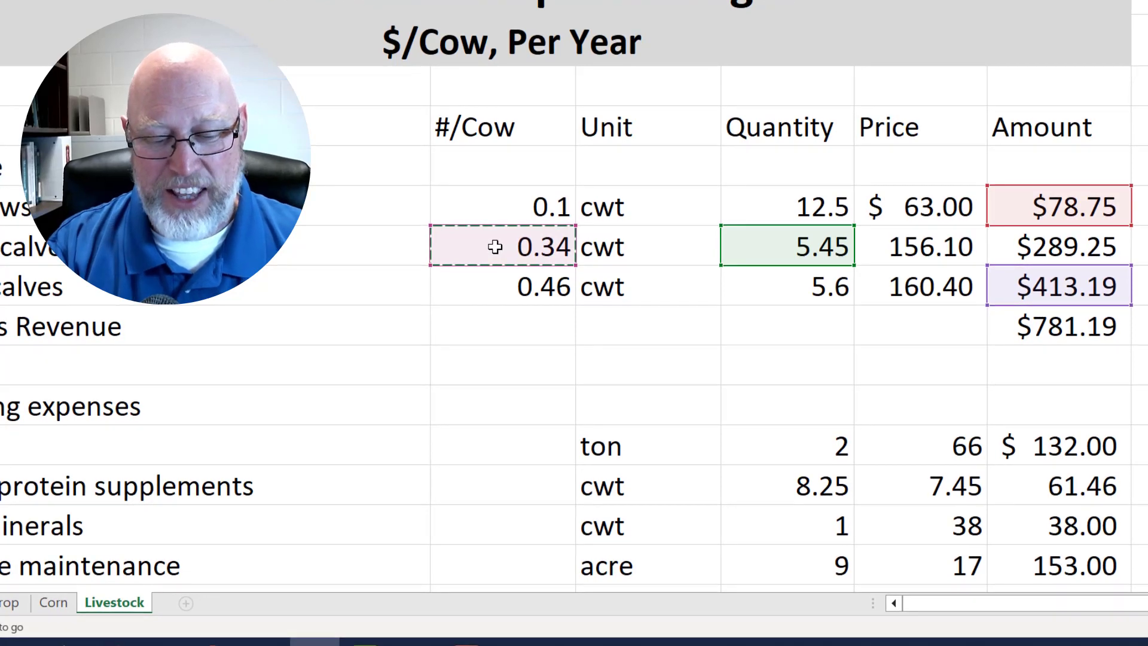
Step: Finish the heifer formula ($191.72 per cwt) and fill the per-lb conversion down to $1.92
text(*)
key(Return)
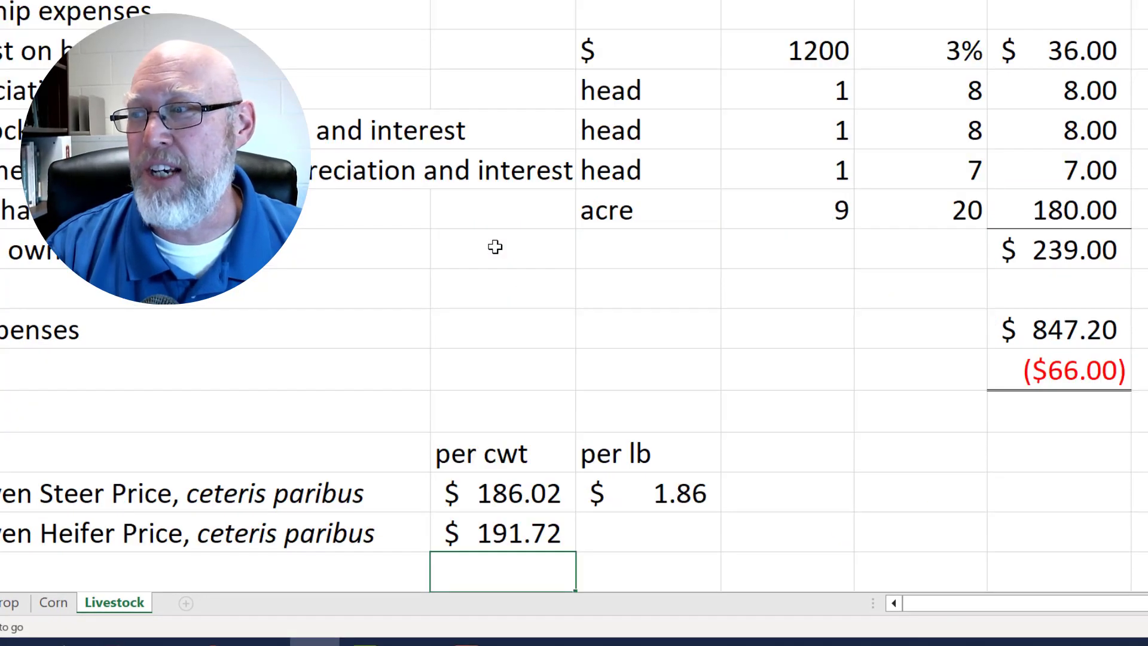
click(487, 531)
click(667, 496)
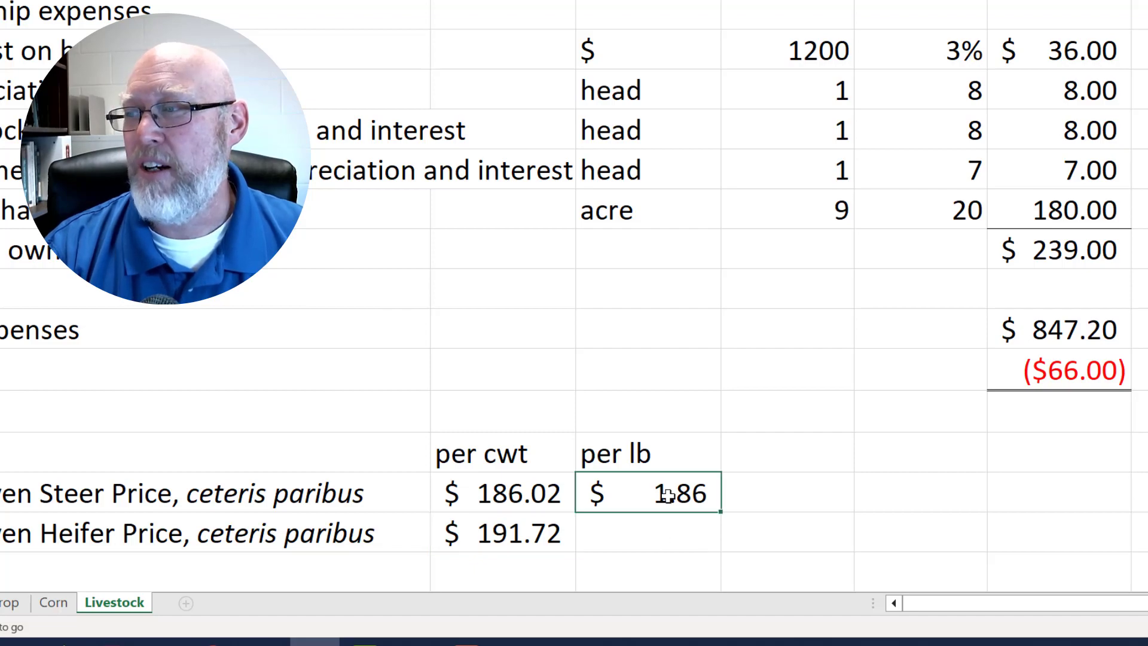
double_click(722, 513)
scroll(748, 415, up, 8)
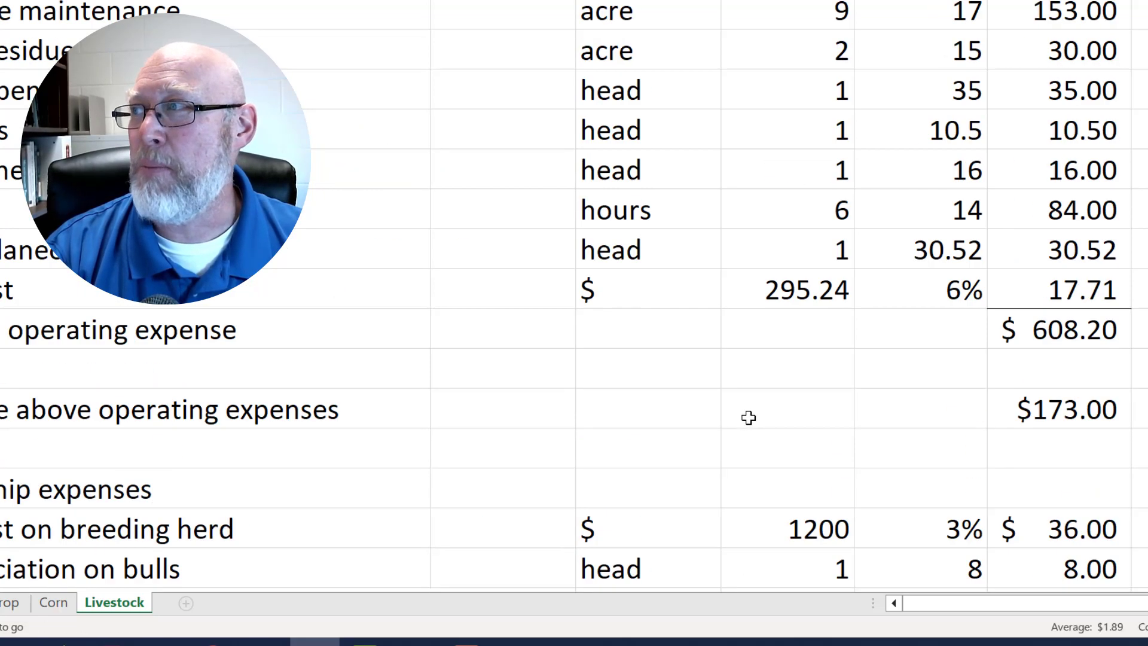
click(924, 253)
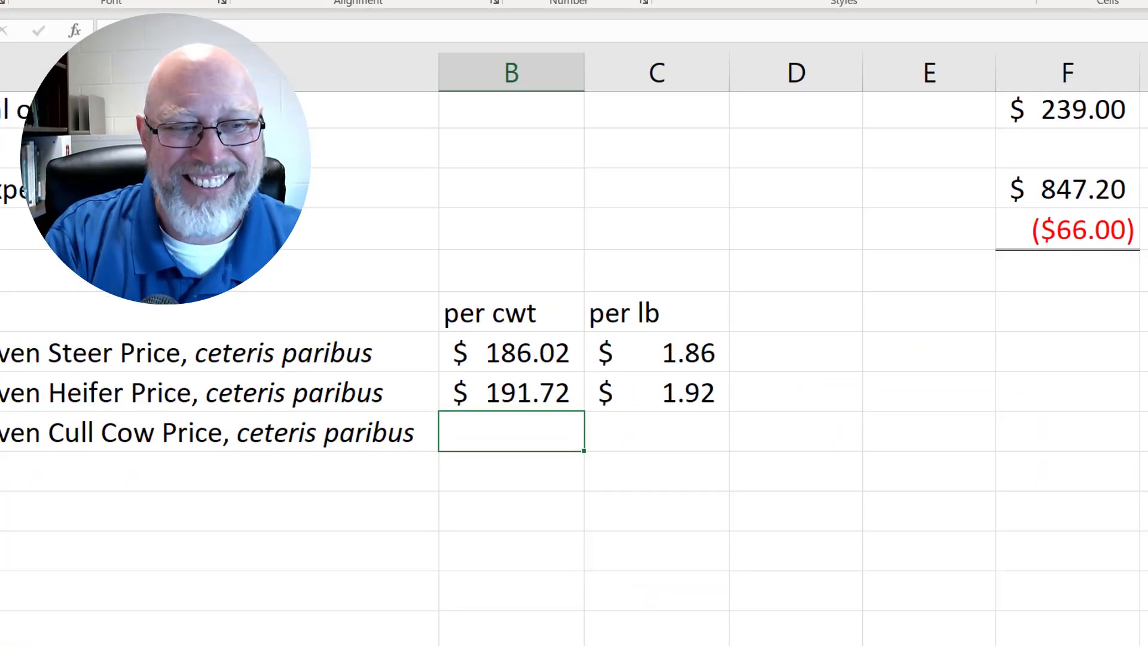
Step: Start the cull cow formula as total expenses minus heifer and steer calf revenue (F35-F7-F8)
text(=)
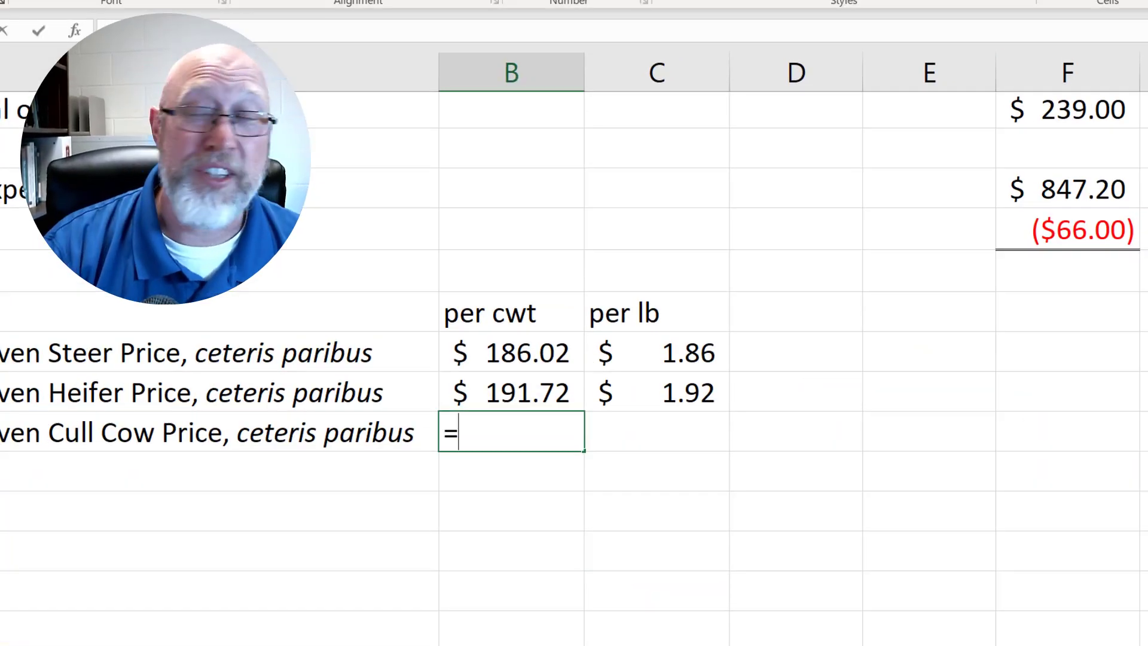
click(1097, 191)
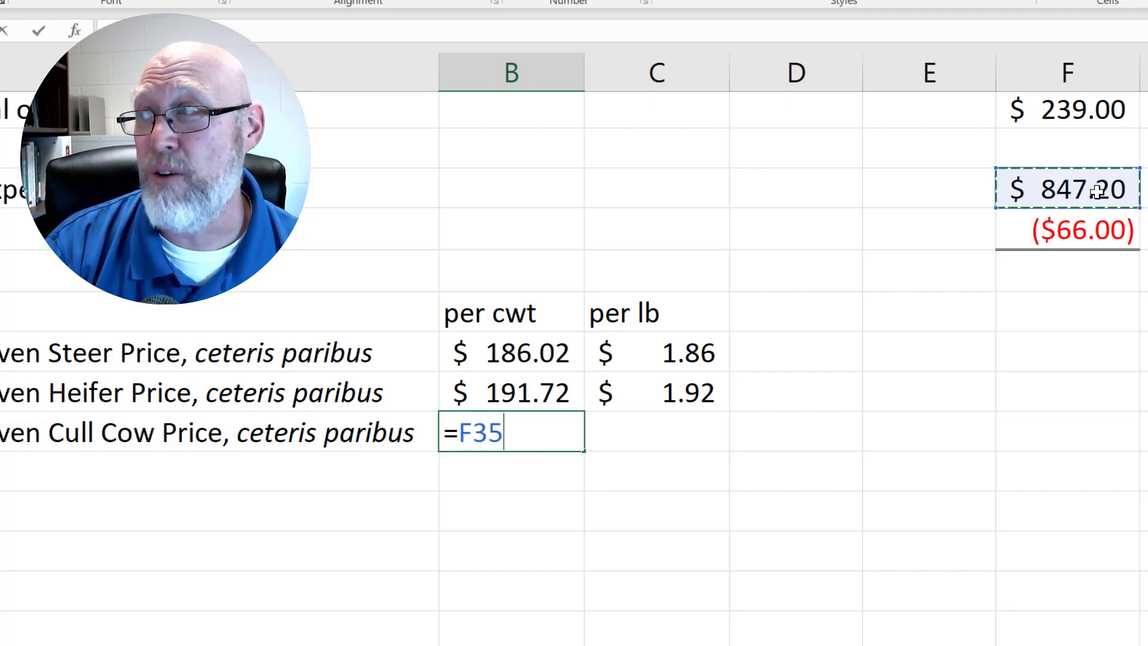
text(-)
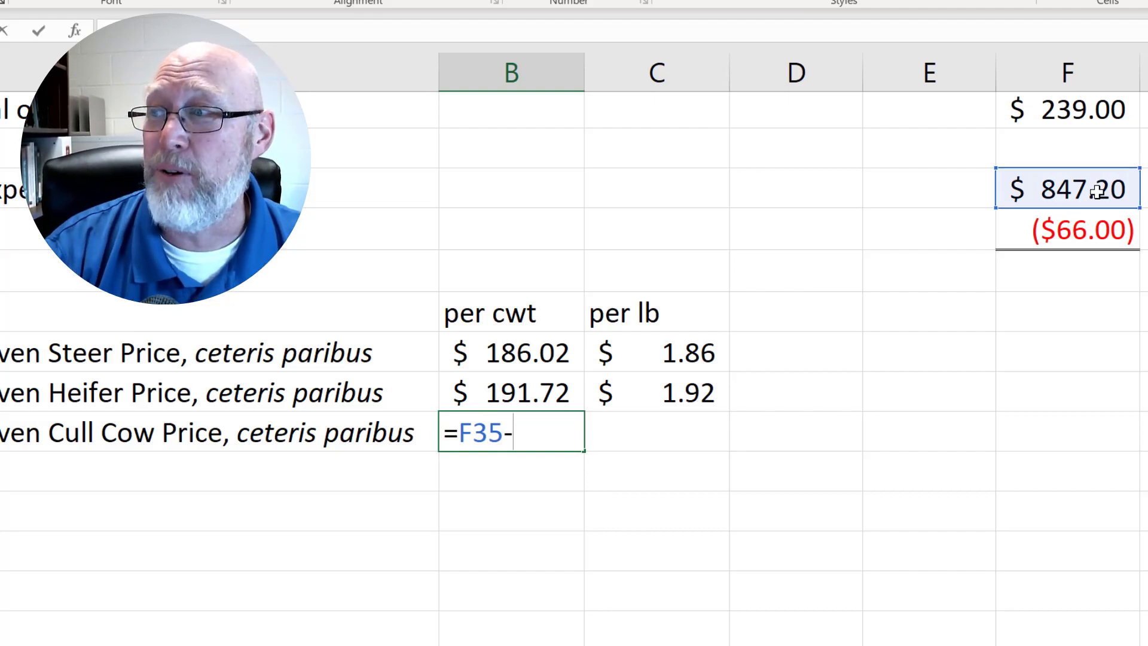
scroll(861, 533, up, 6)
scroll(861, 532, up, 2)
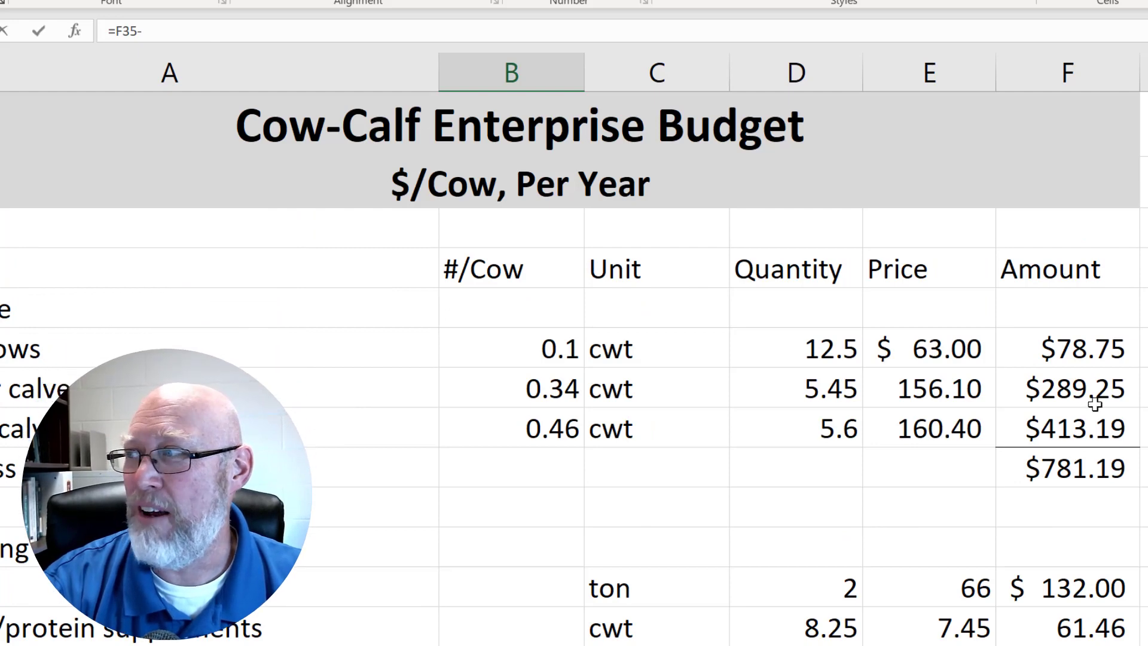
click(1079, 386)
text(-)
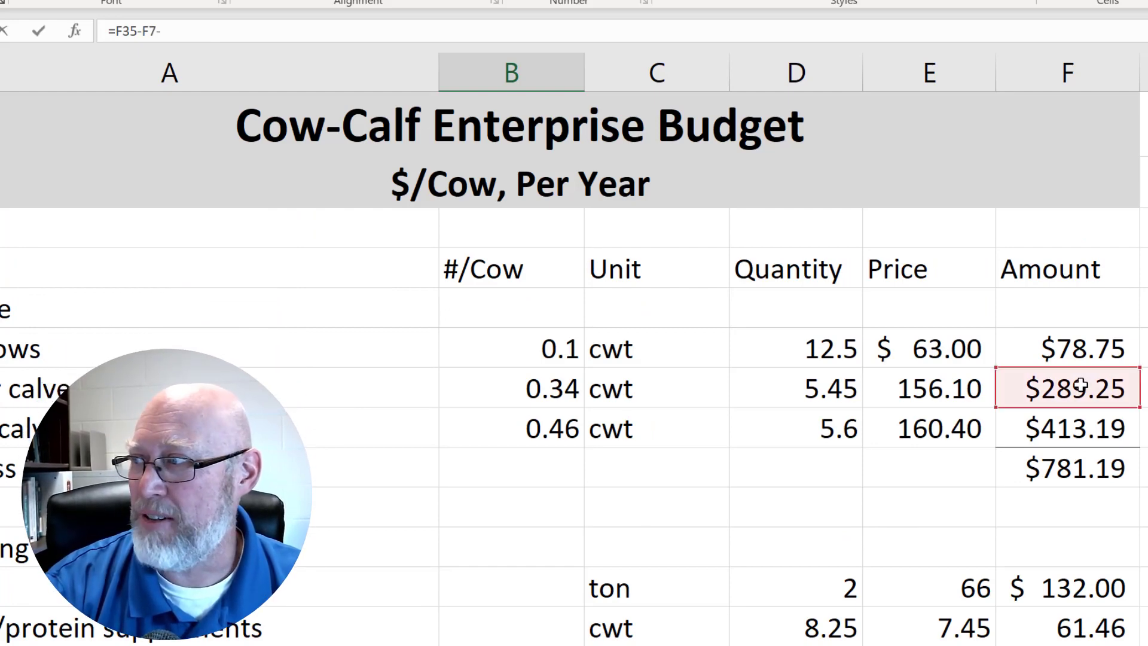
click(1090, 427)
Step: Divide by cull cow weight times cows culled so it reads =(F35-F7-F8)/(D6*B6)
click(115, 29)
text(()
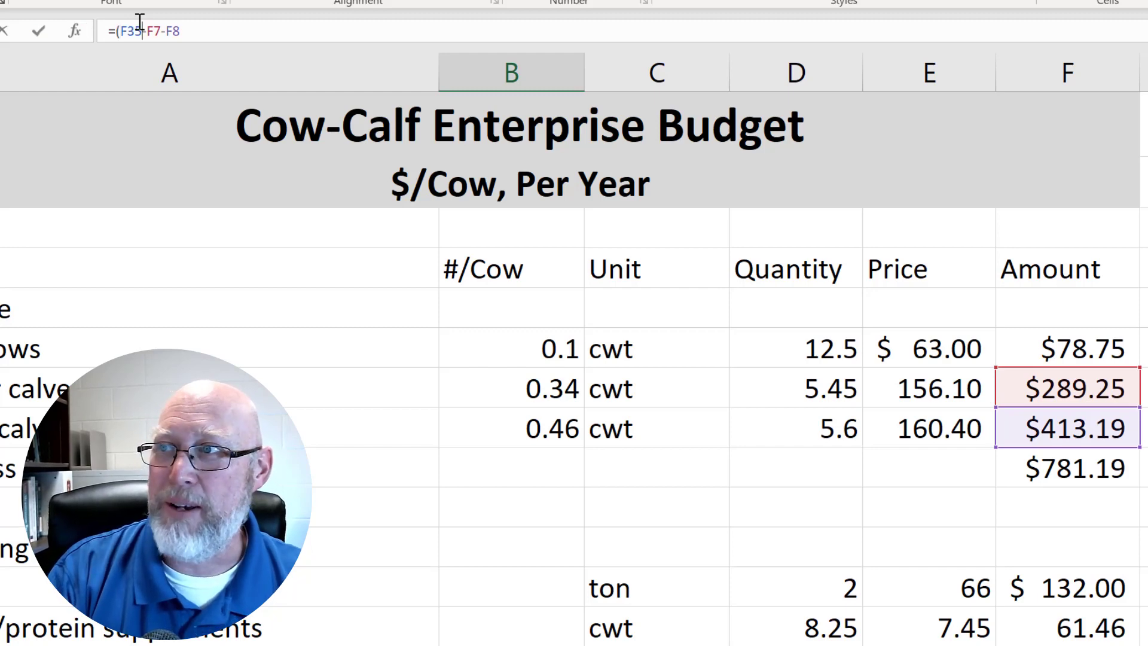
text()/)
click(803, 347)
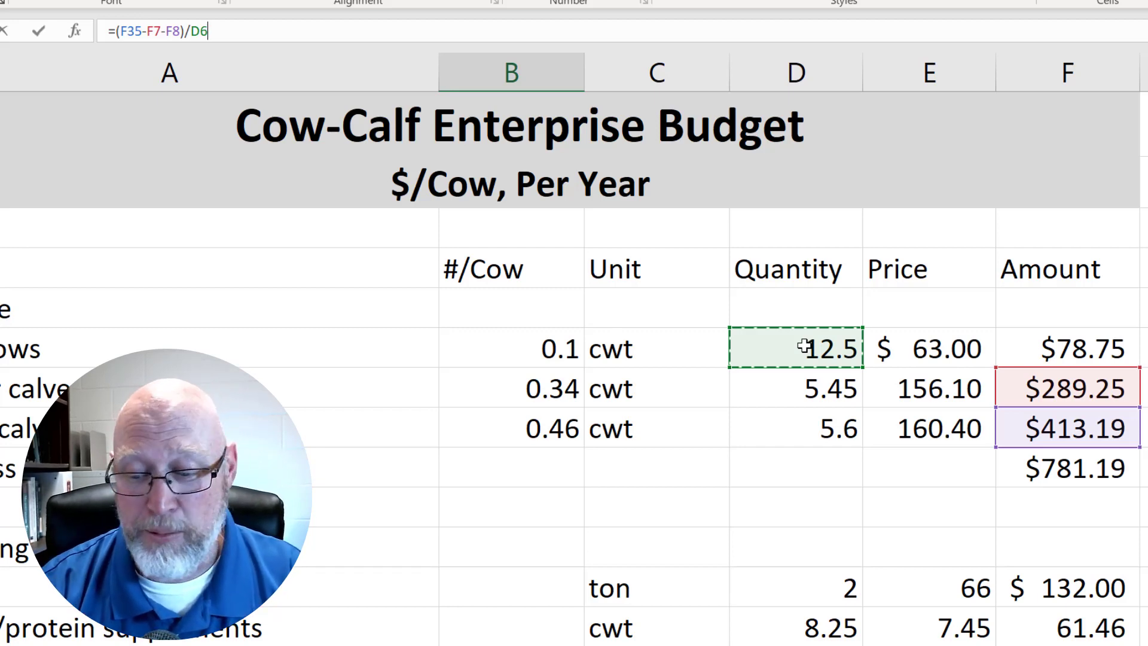
text(*)
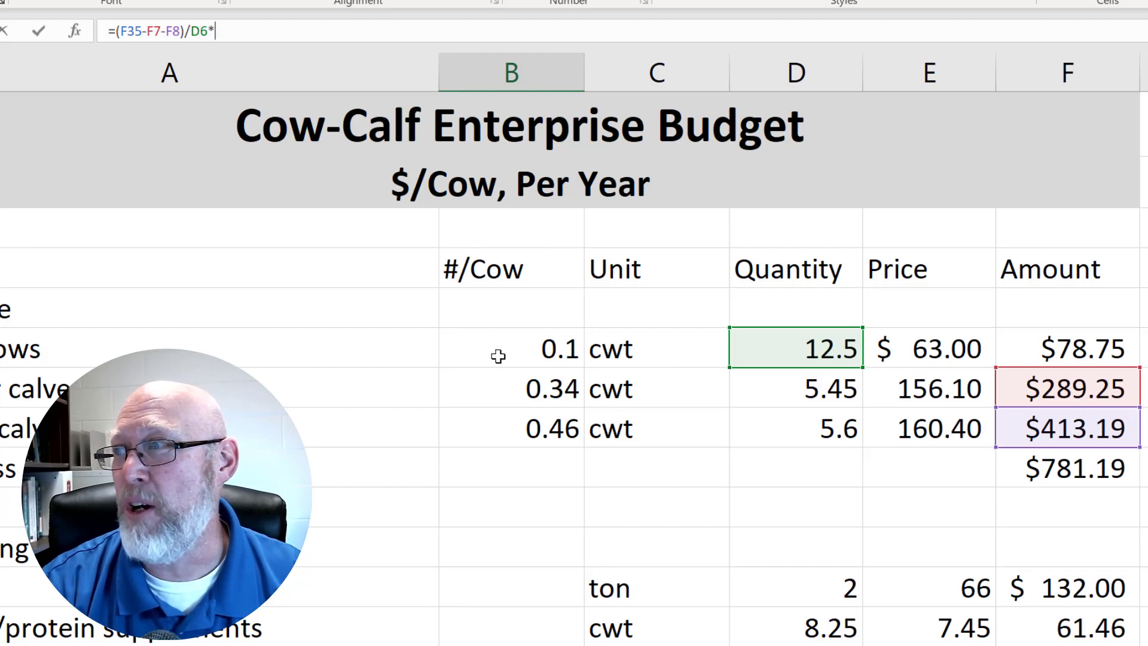
click(518, 347)
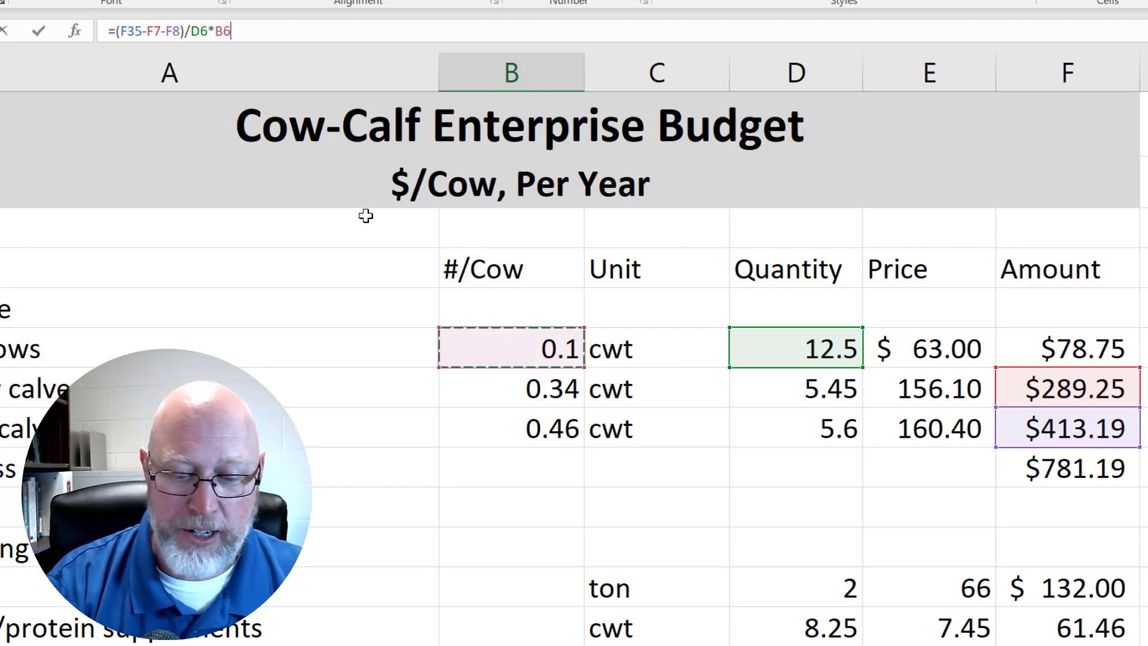
click(189, 30)
text(()
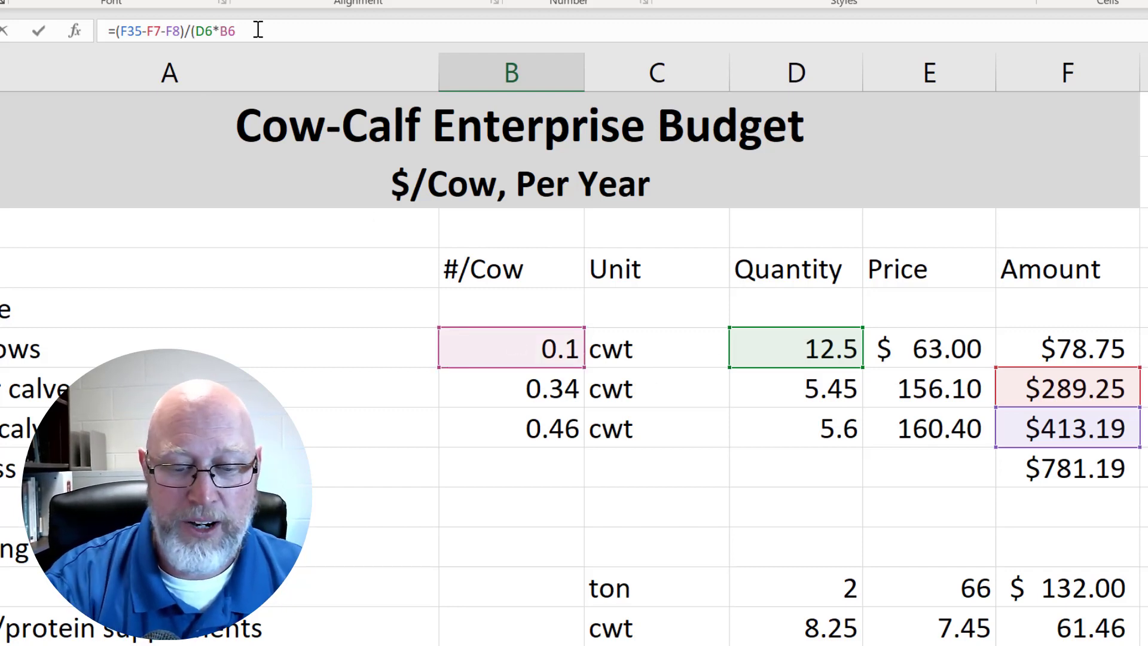
click(257, 30)
text())
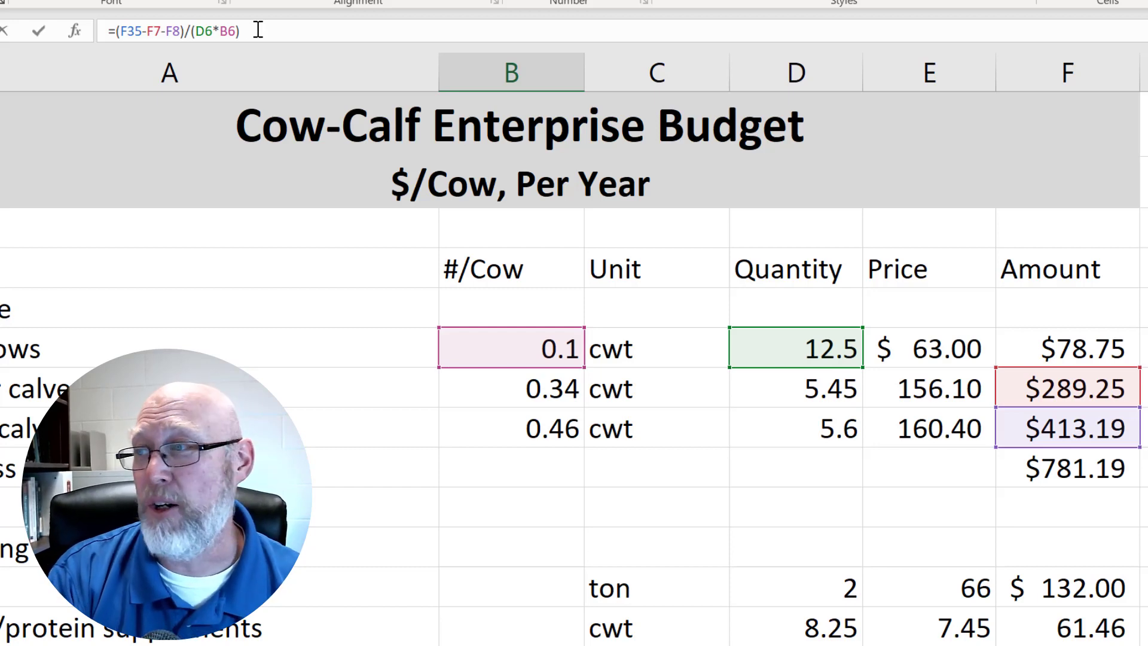
Step: Commit the cull cow price formula and fill the per-lb price down to show $1.16/lb
key(Return)
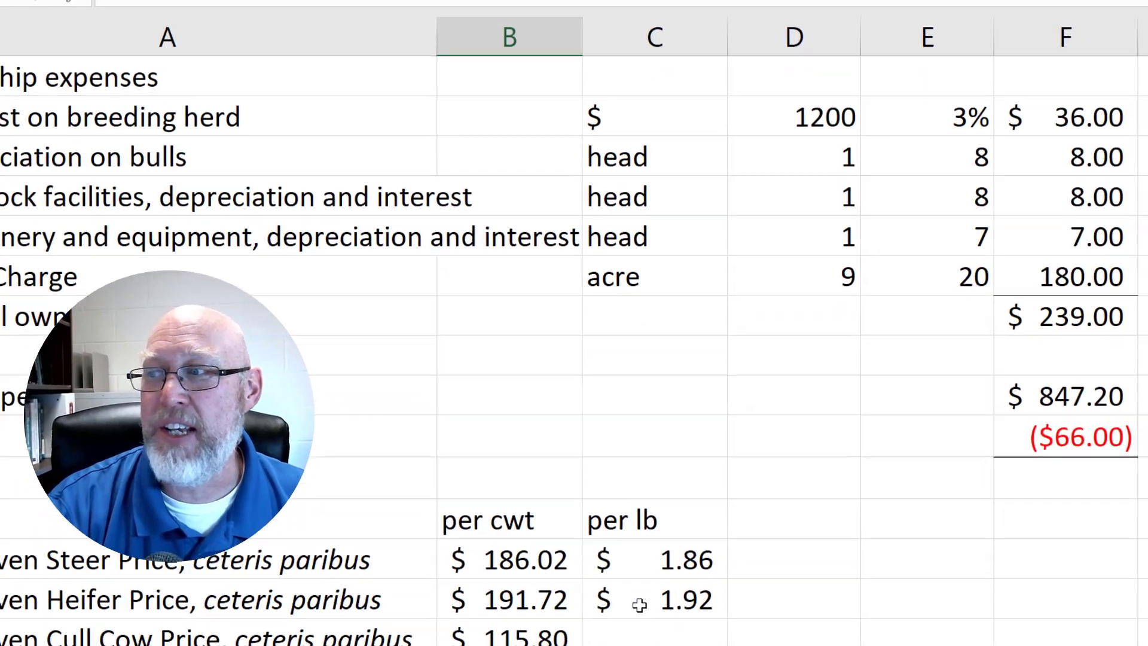
click(642, 638)
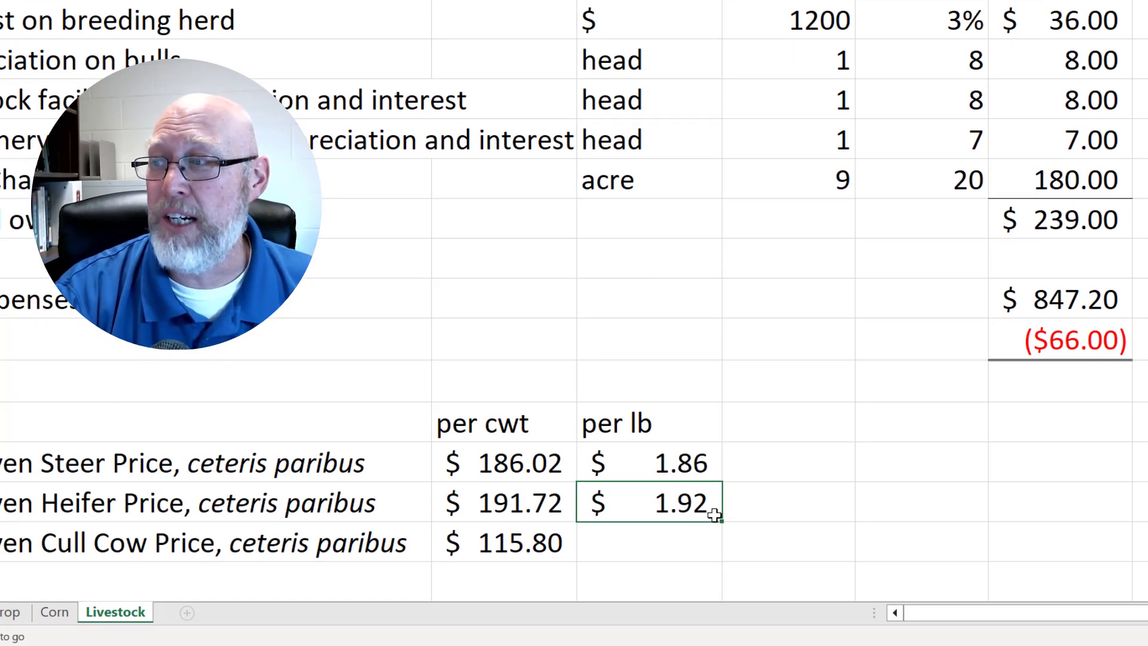
drag(722, 526, 723, 544)
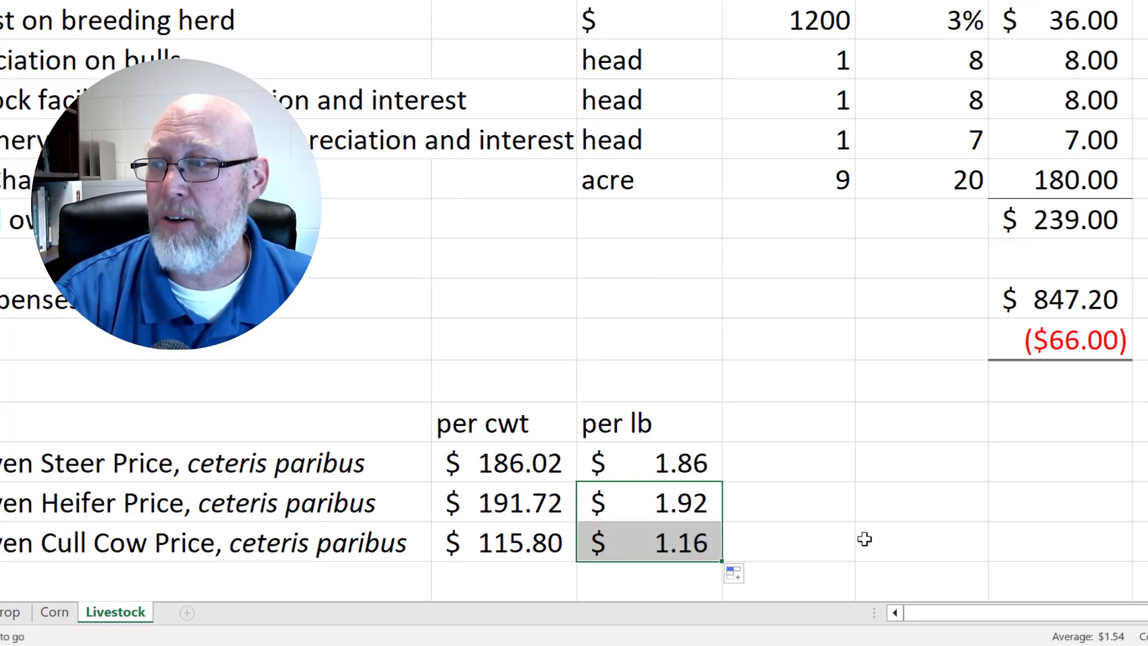
Step: Compare the $115.80 break-even with the current cull cow price of $63.00
scroll(993, 510, up, 8)
click(925, 217)
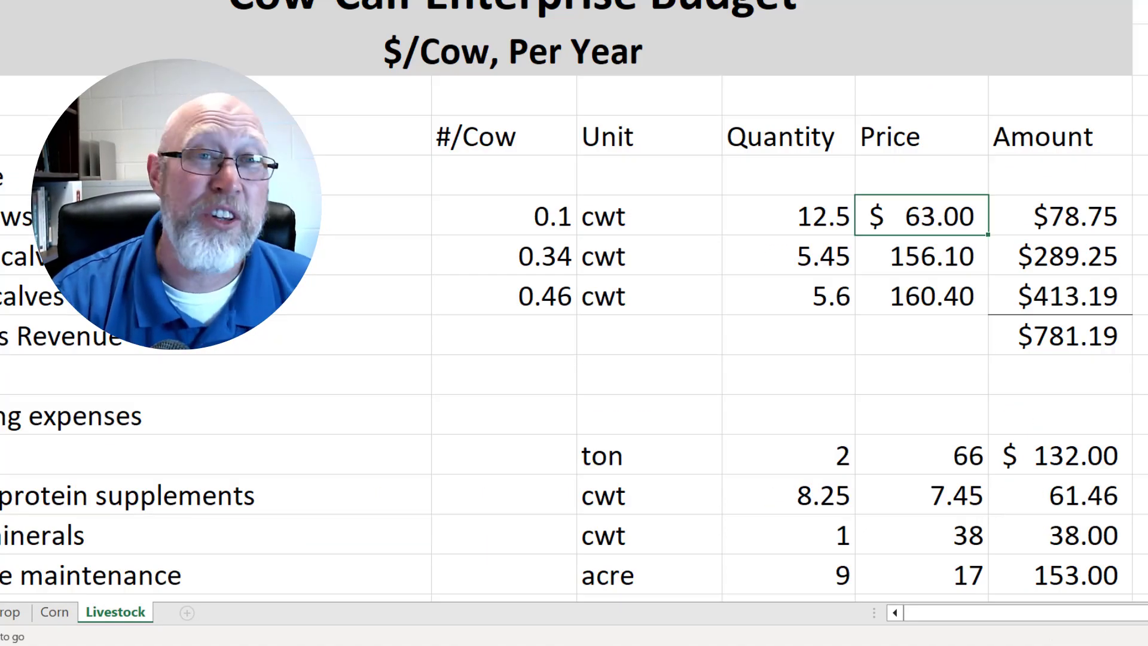
scroll(654, 430, down, 7)
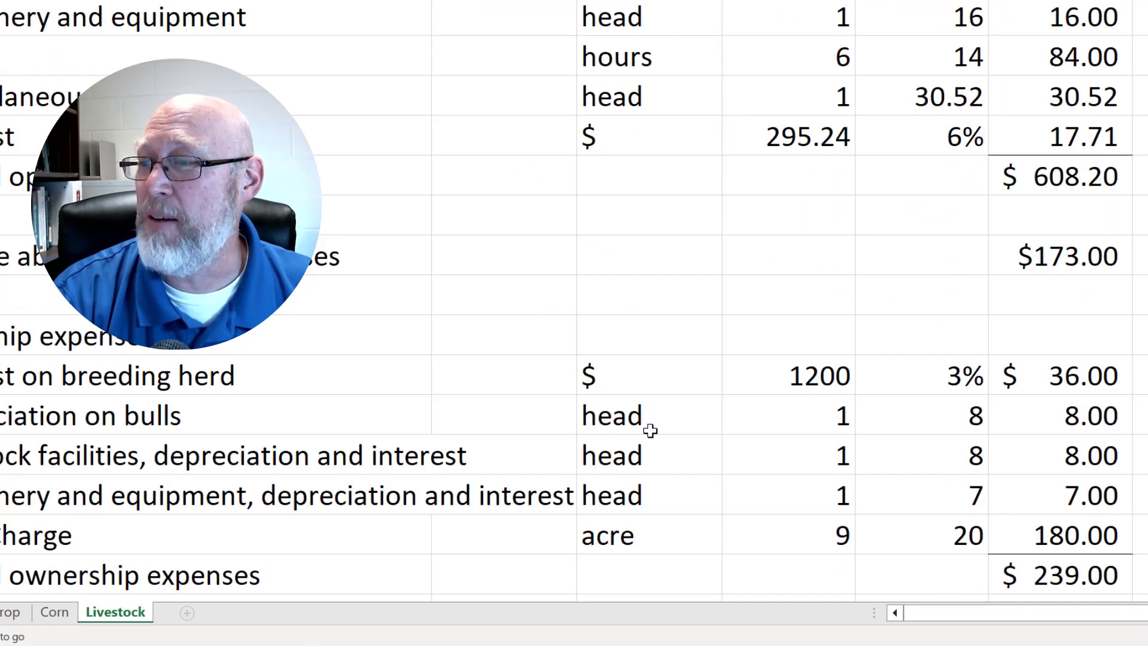
scroll(650, 431, down, 2)
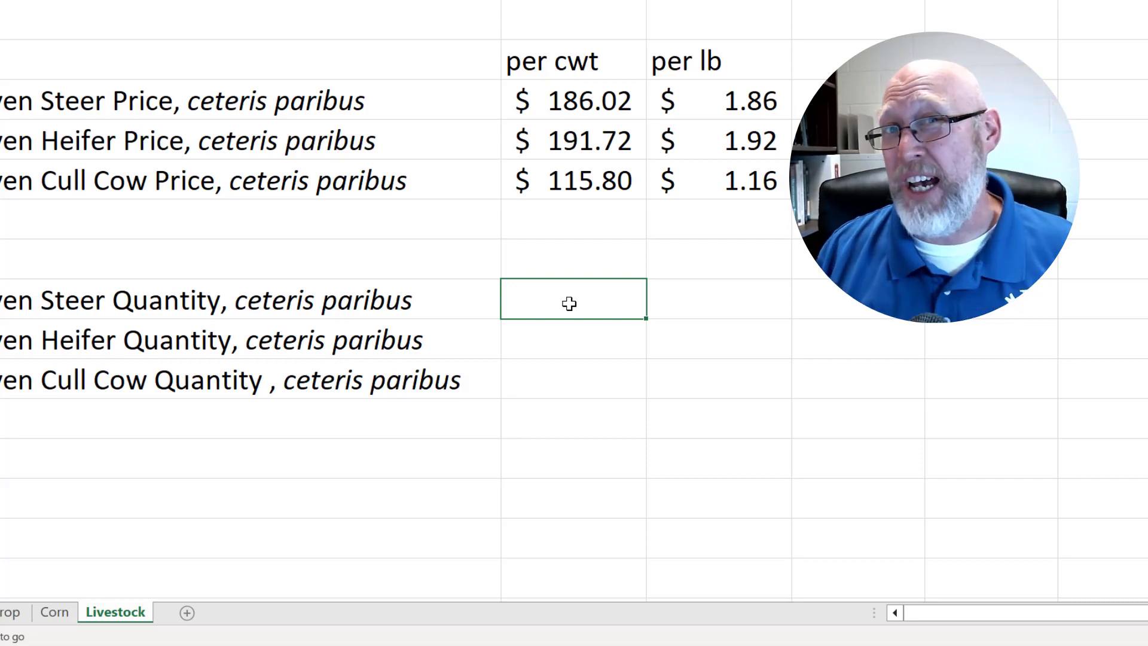
Step: In B44, start the steer quantity formula as (F35-F6-F7): expenses less heifer and cull revenue
text(=)
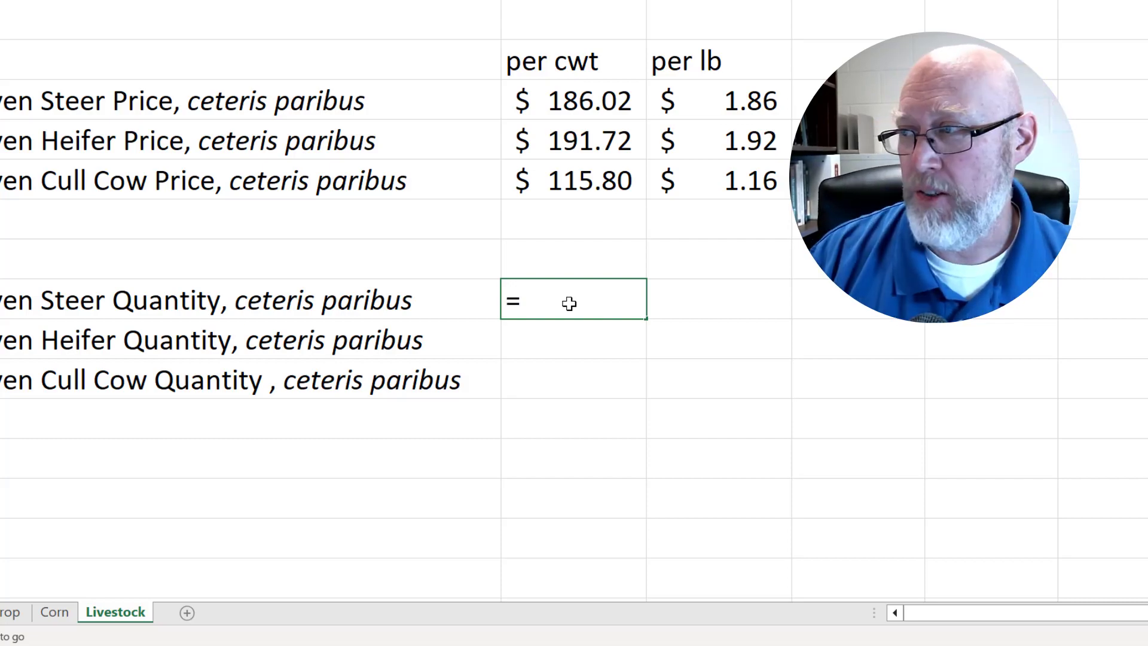
text(()
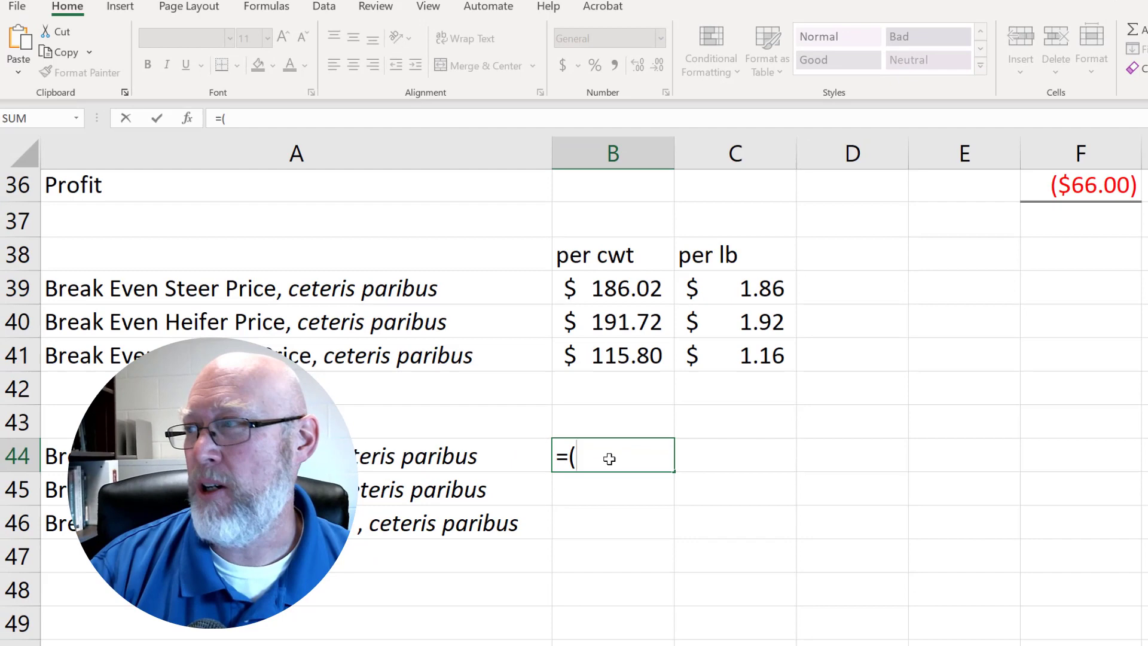
scroll(604, 446, up, 3)
click(1084, 441)
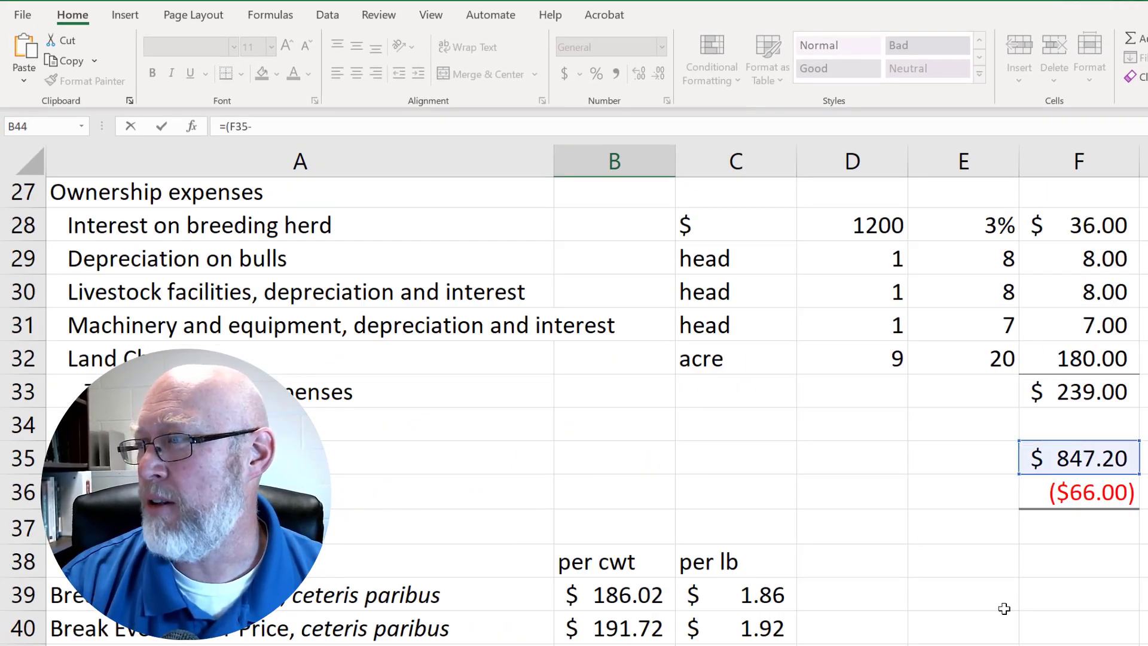
text(-)
scroll(993, 605, up, 9)
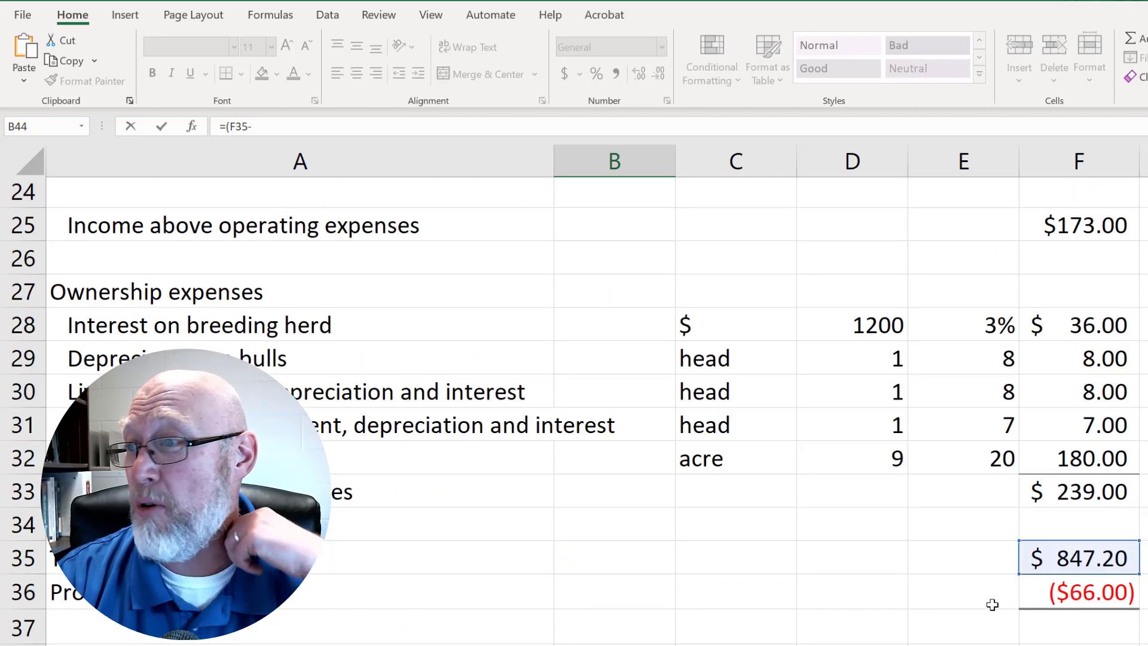
scroll(993, 604, up, 2)
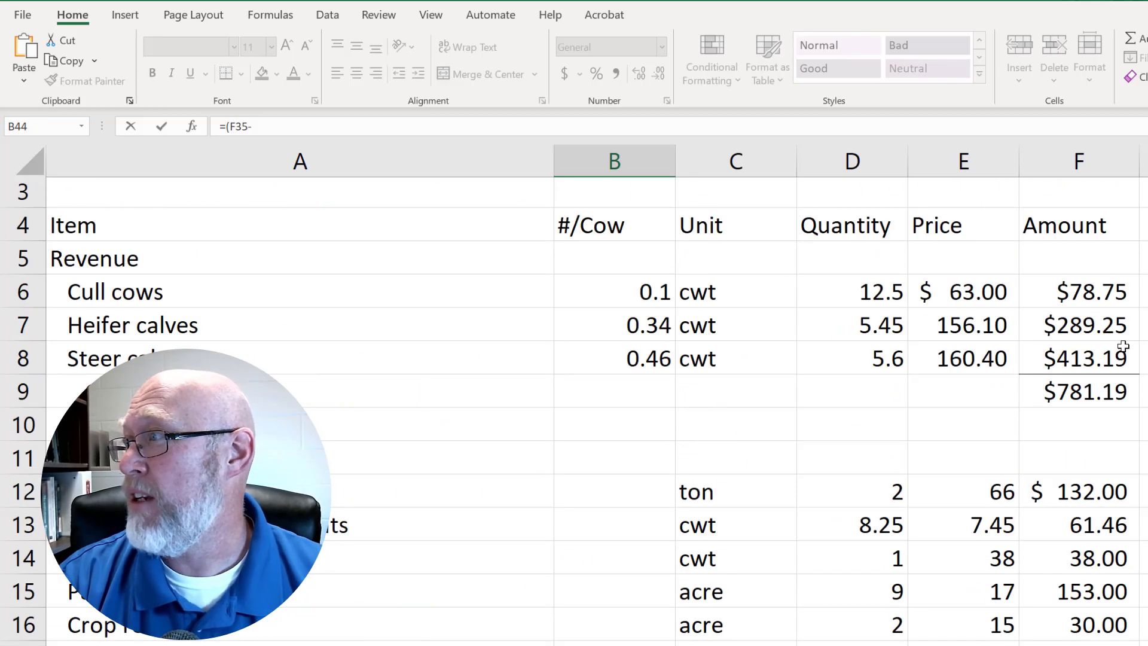
click(1096, 325)
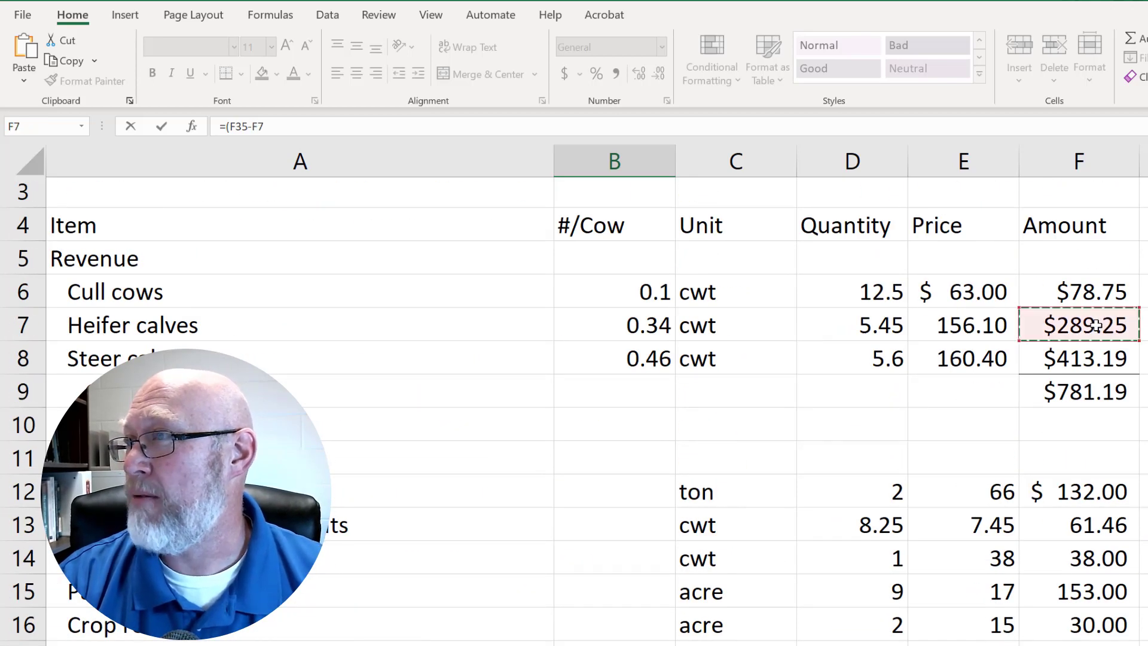
text(-)
click(1095, 292)
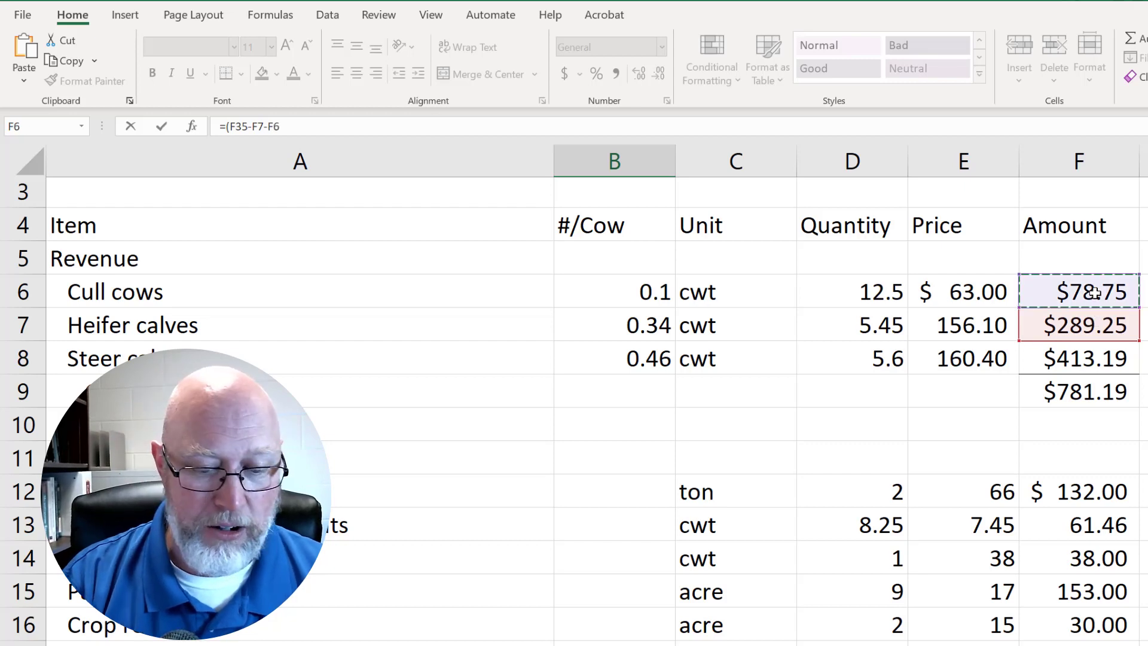
text()/()
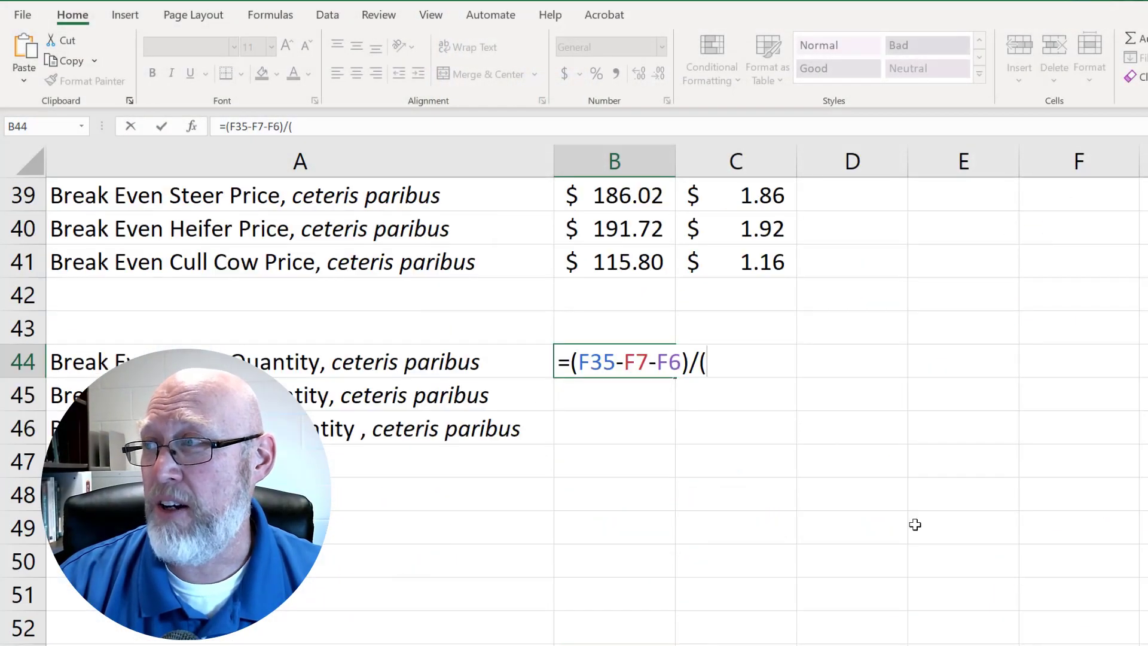
Step: Divide by steer price times steers per cow (E8*B8), giving 6.494546 cwt
scroll(915, 514, up, 2)
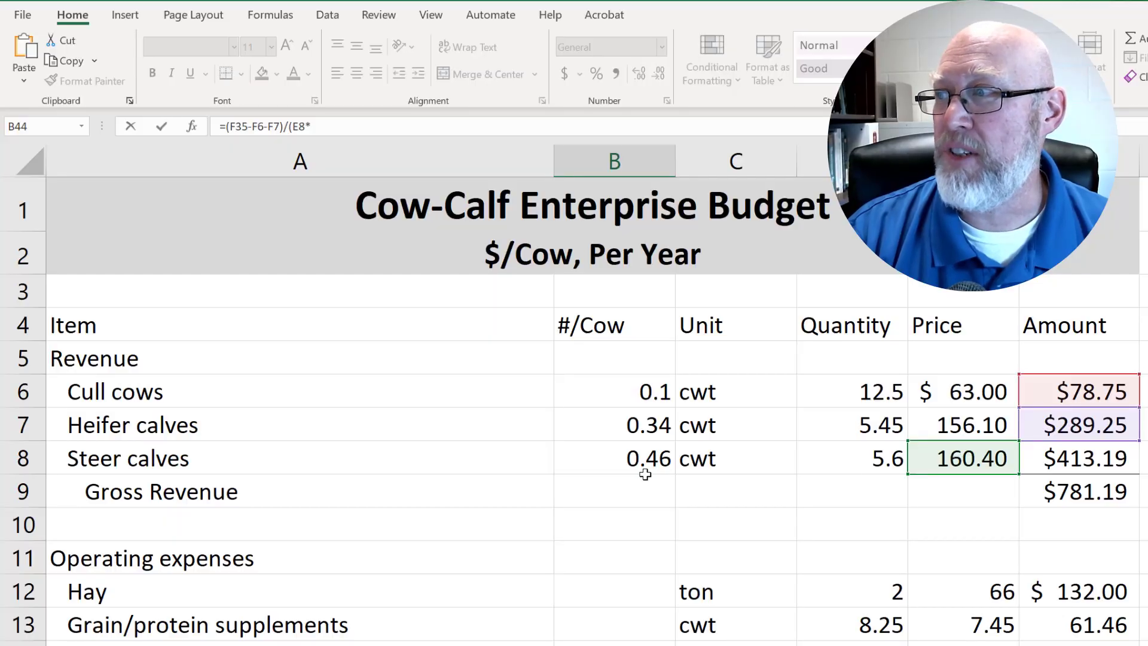
click(625, 455)
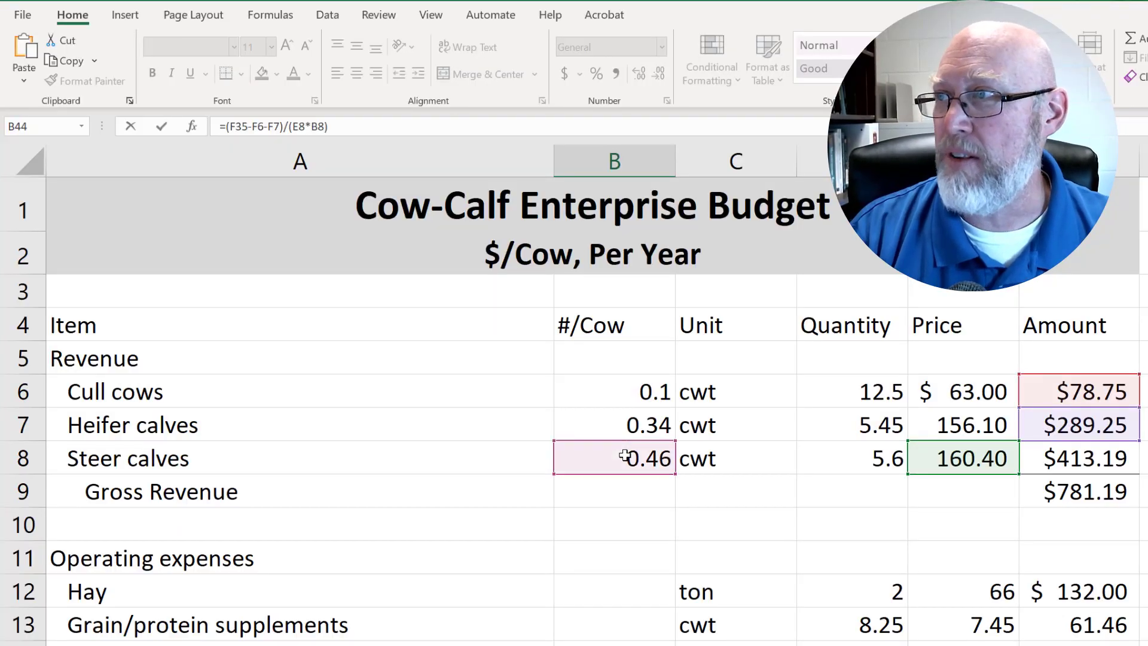
key(Return)
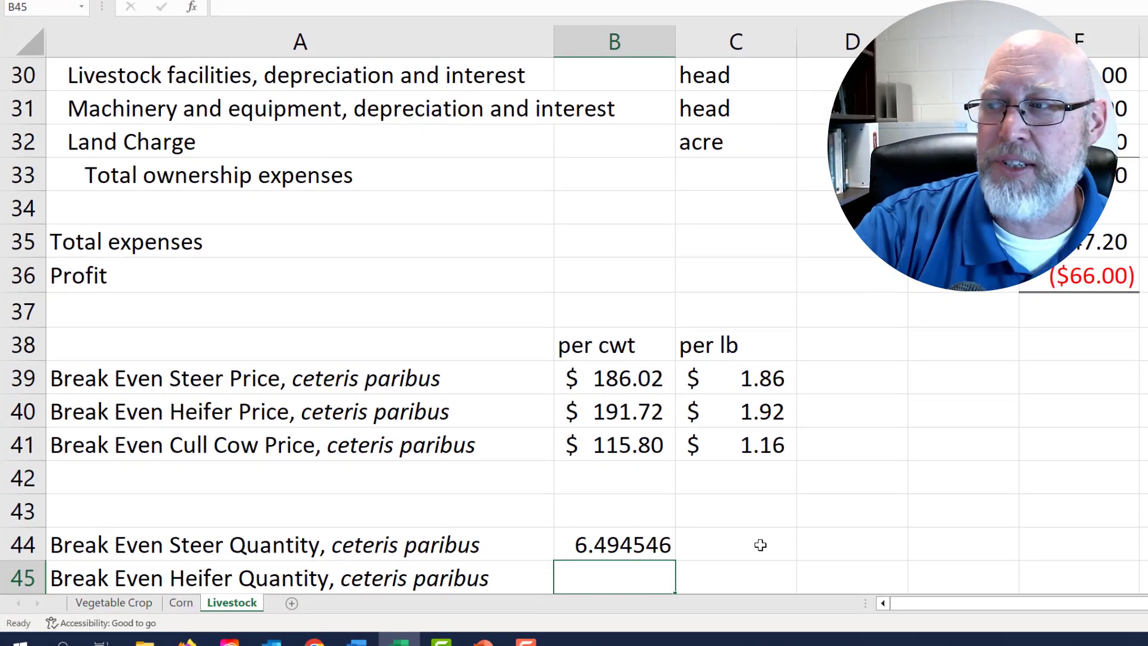
Step: Add the cwt heading above the break-even quantity column
click(616, 544)
click(716, 551)
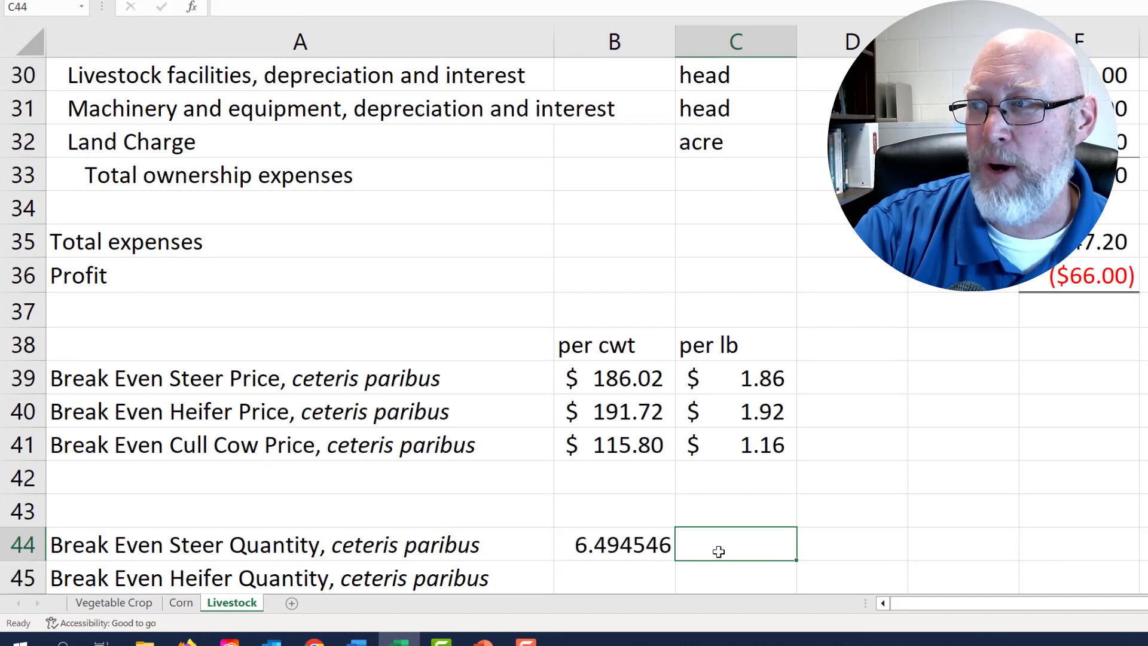
click(592, 512)
text(cwt)
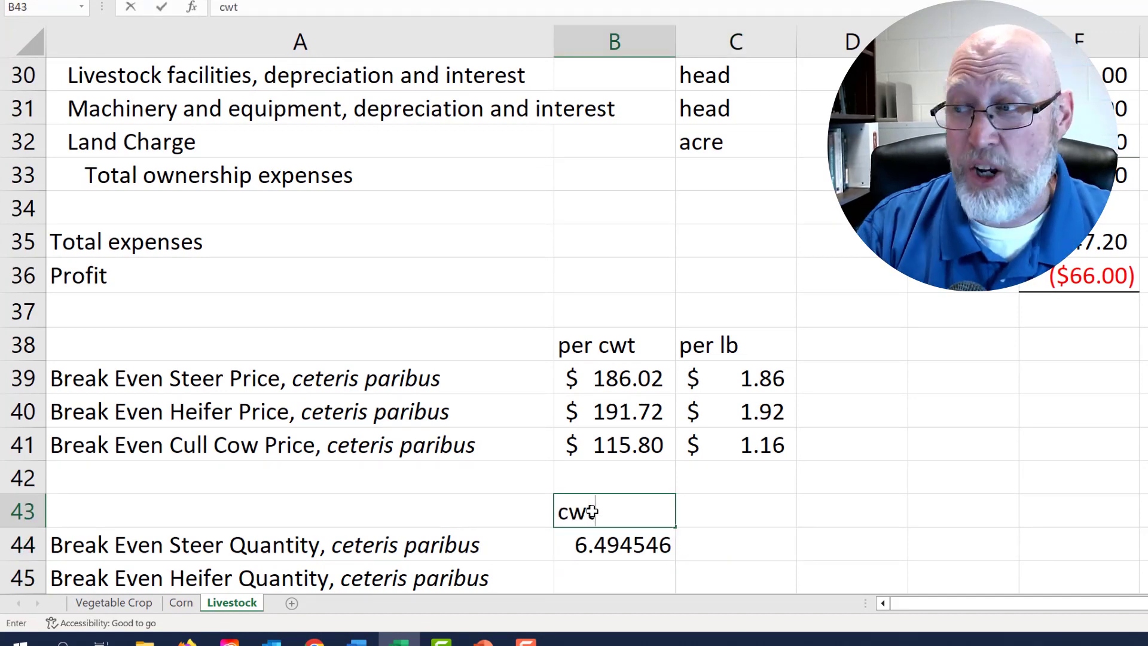
key(Tab)
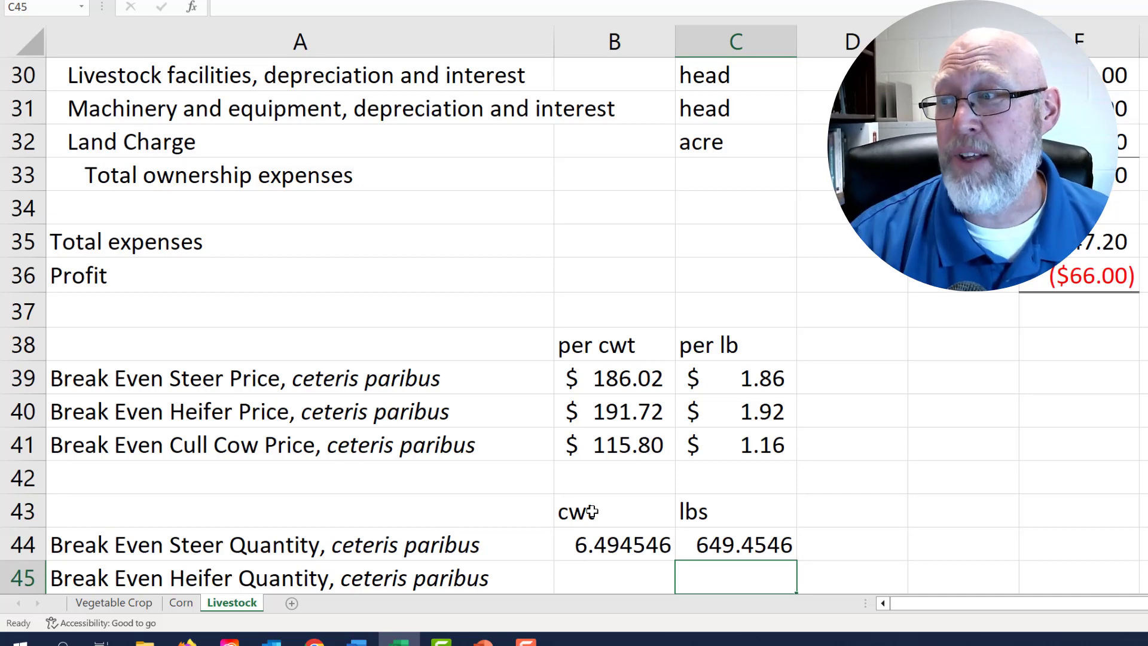
Step: Compare the break-even steer quantity with the current steer calf quantity of 5.6
click(875, 490)
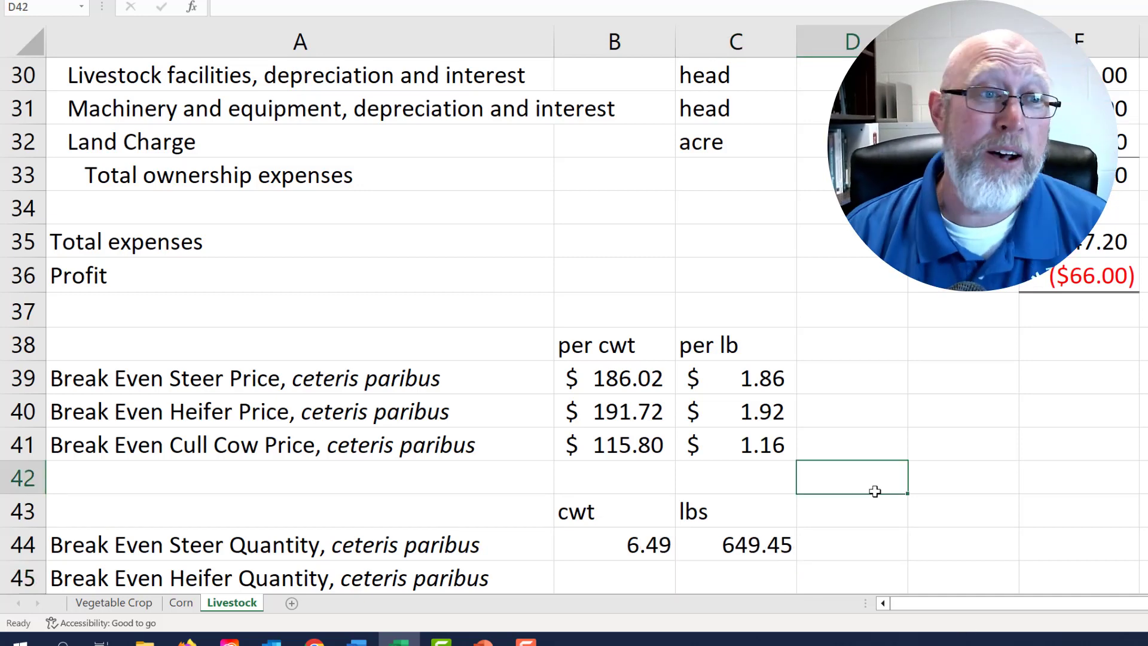
scroll(818, 469, up, 10)
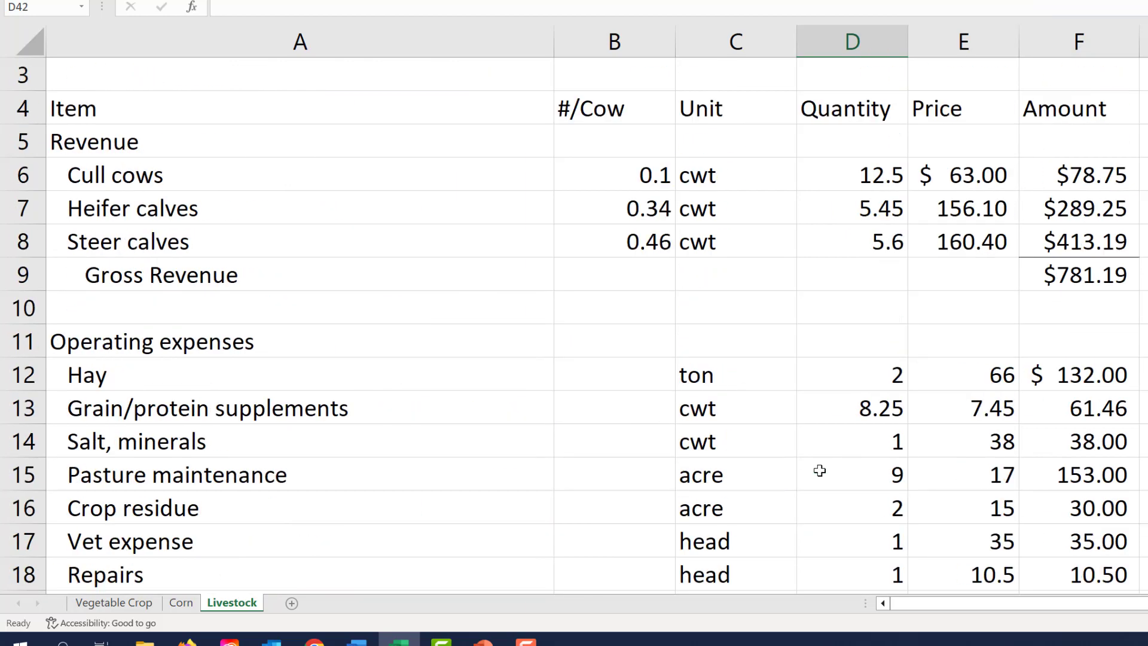
click(848, 333)
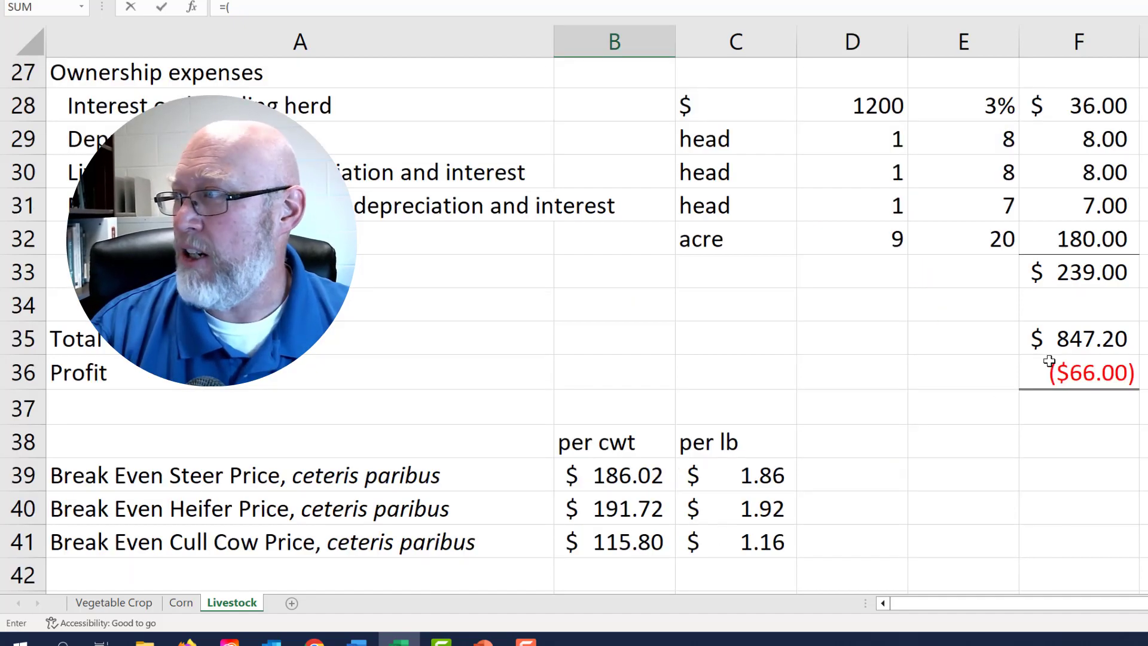
Step: Begin a heifer quantity formula from total expenses, then cancel the stray edit with Esc
click(1067, 333)
text(-)
scroll(1145, 336, up, 9)
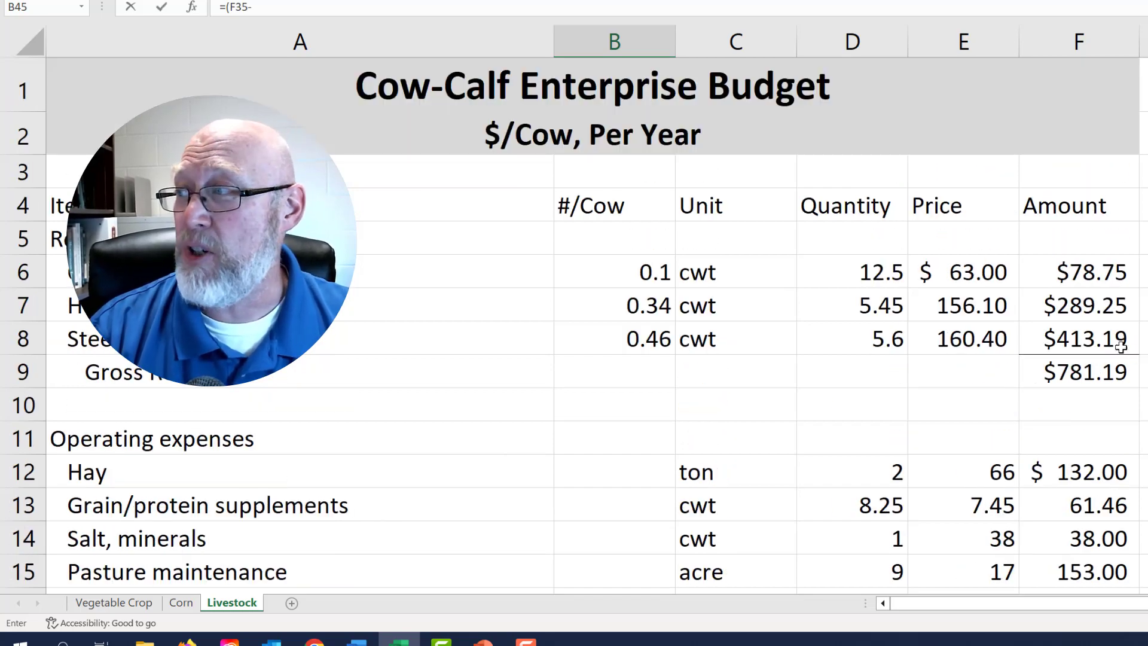
key(Escape)
click(936, 469)
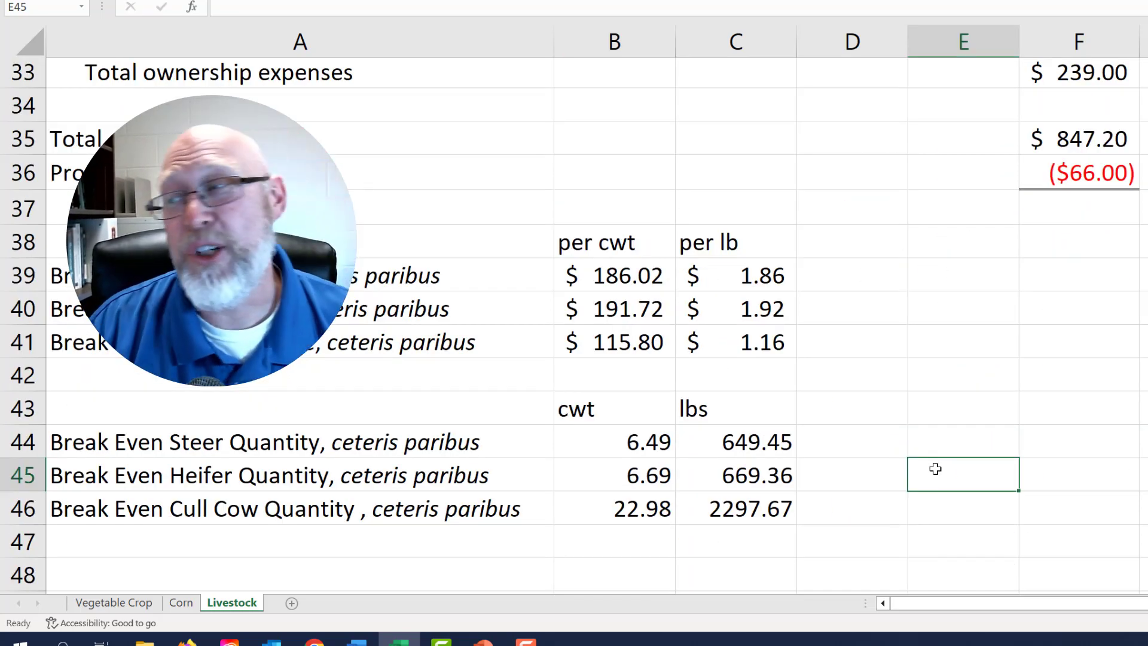